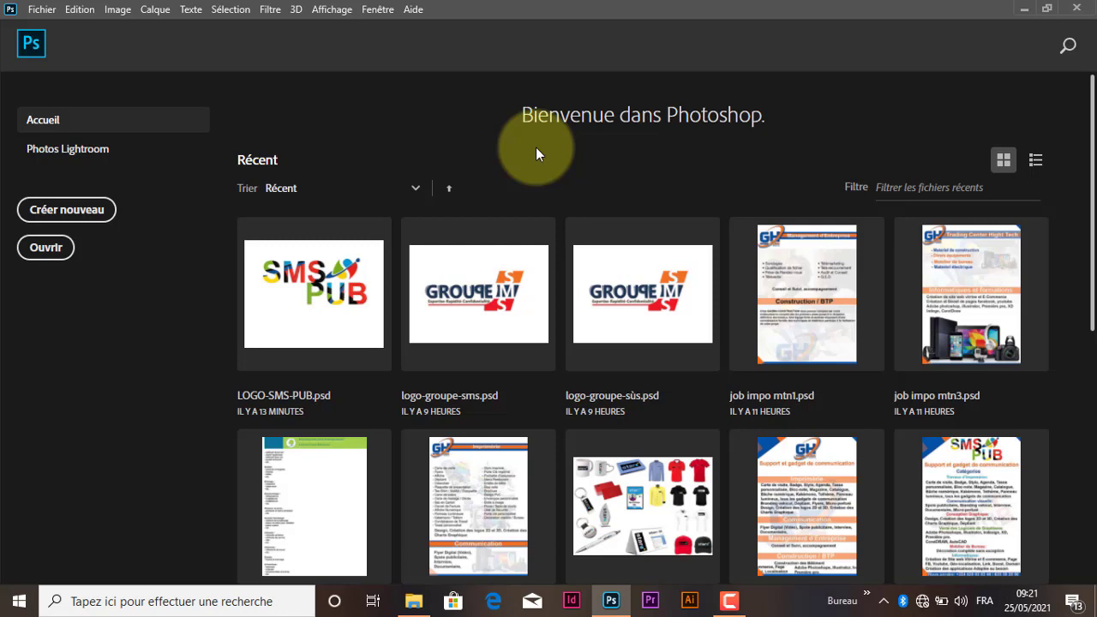
- Create a new print document from the A4 preset in landscape orientation, 297 x 210 mm at 300 pixels per inch
click(67, 209)
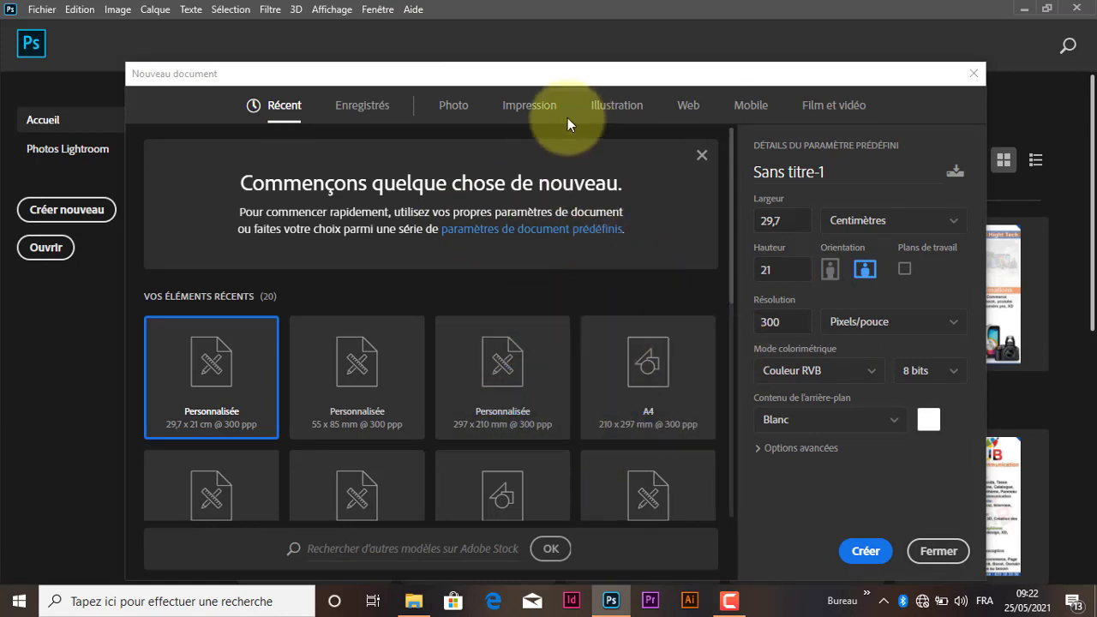
click(528, 106)
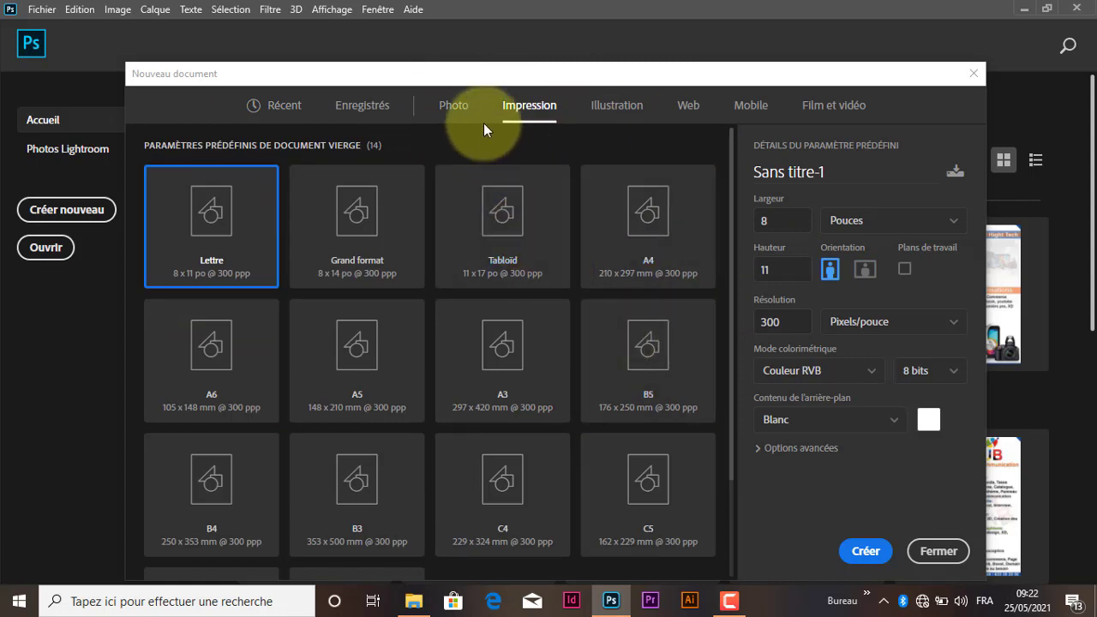
click(665, 230)
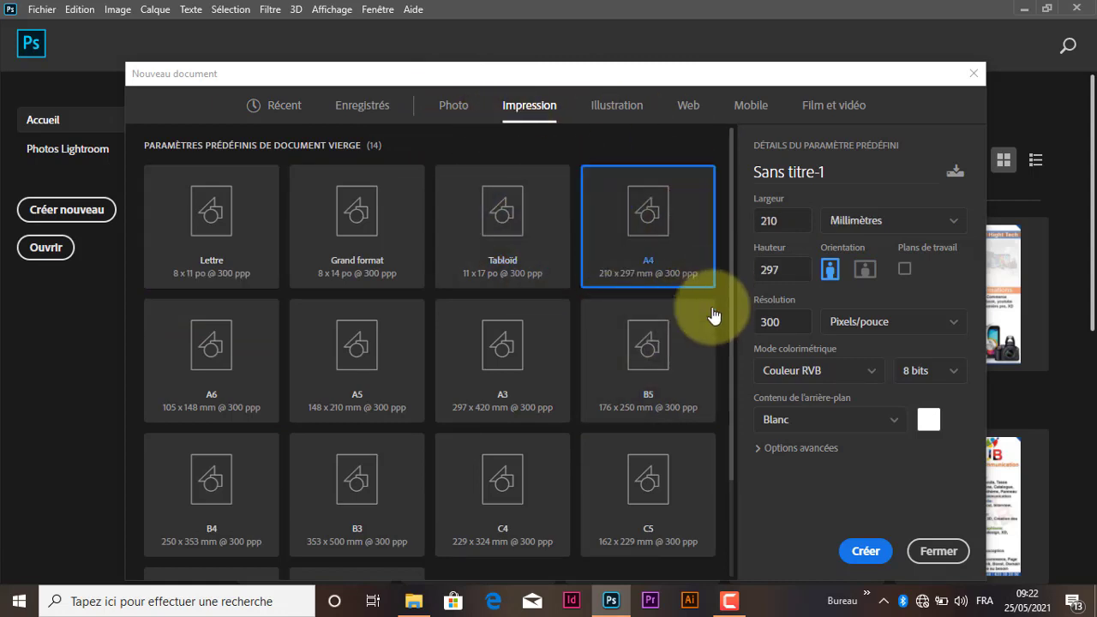
click(862, 269)
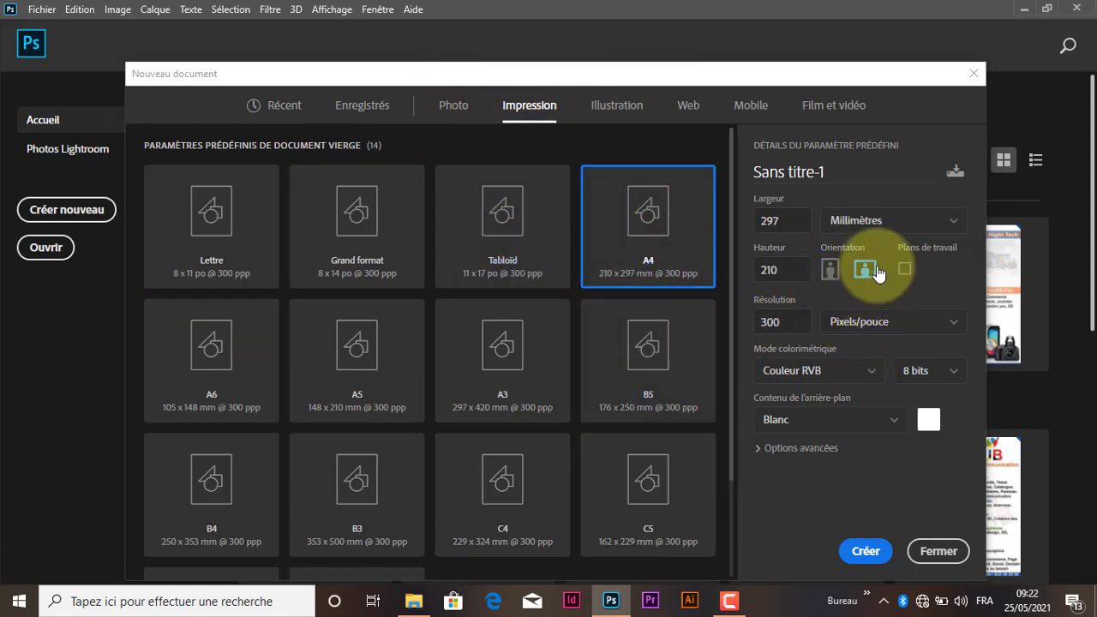
click(864, 550)
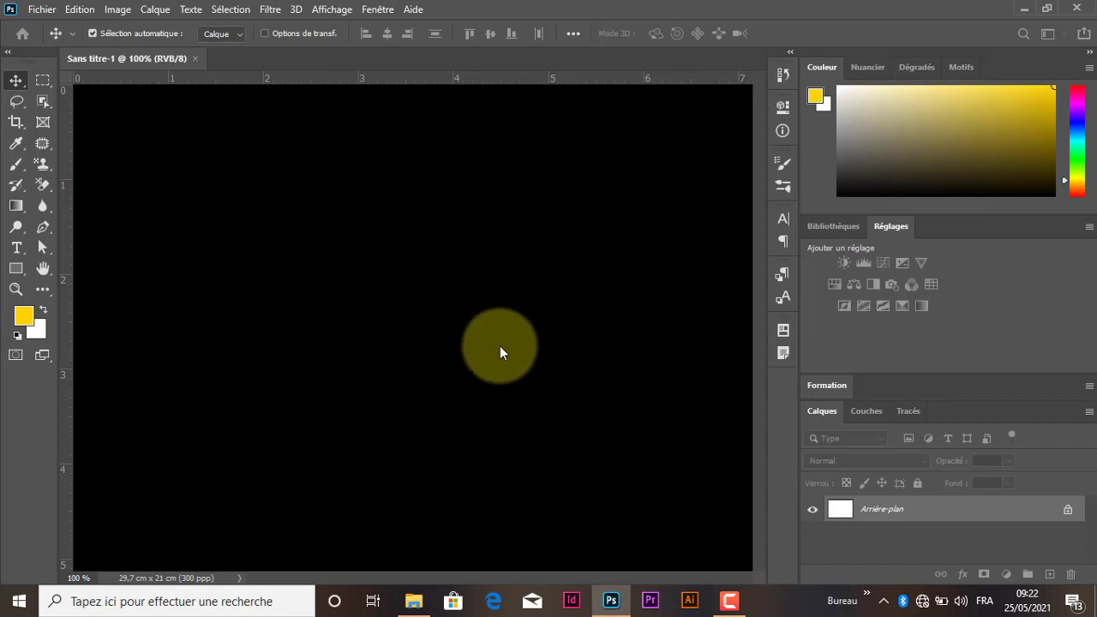
key(ctrl+minus)
key(ctrl+minus)
key(ctrl+minus)
key(ctrl+minus)
key(ctrl+minus)
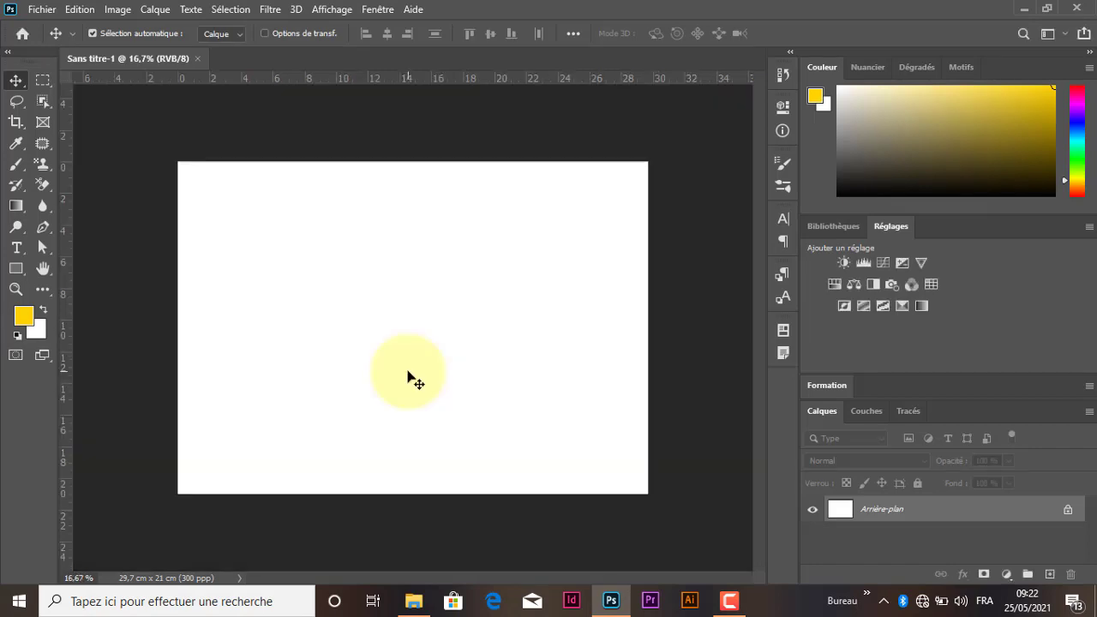
click(414, 601)
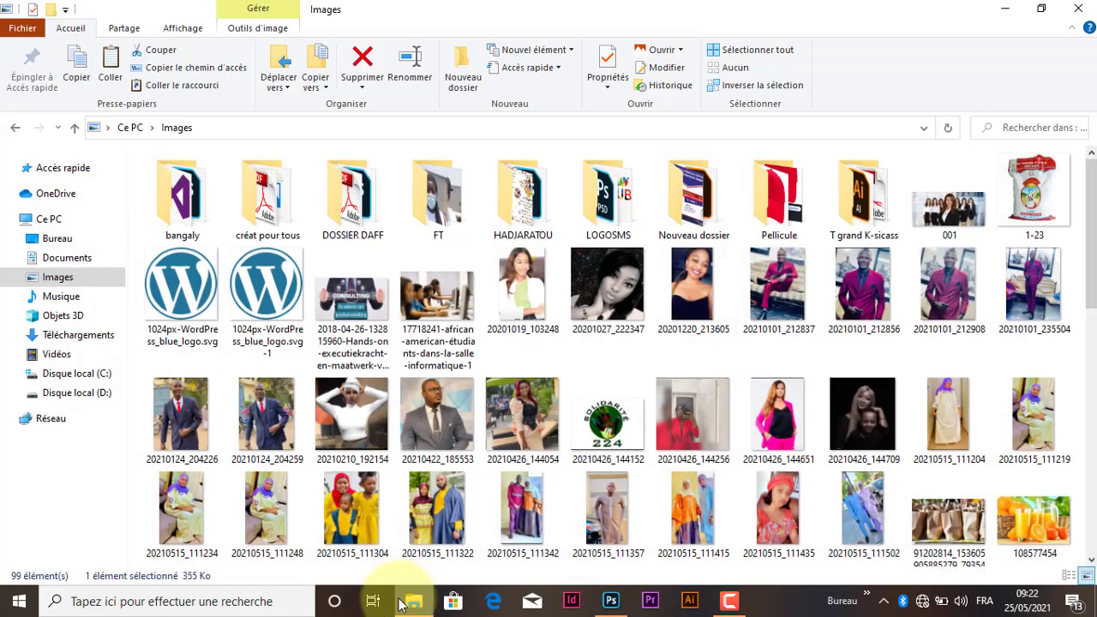
drag(1090, 225, 1091, 442)
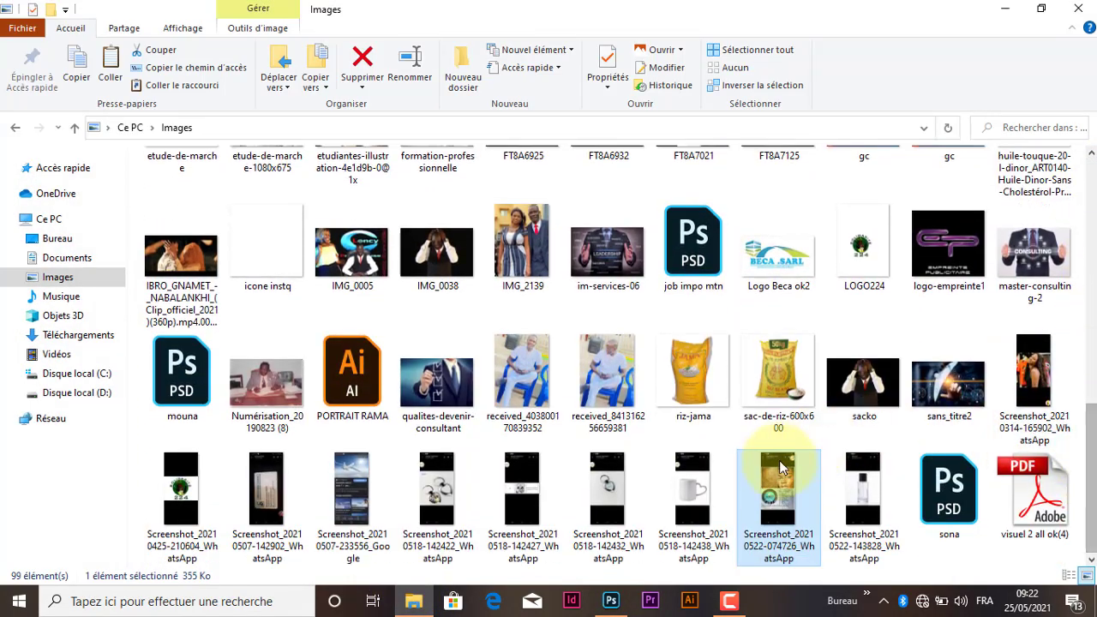
drag(782, 444, 444, 324)
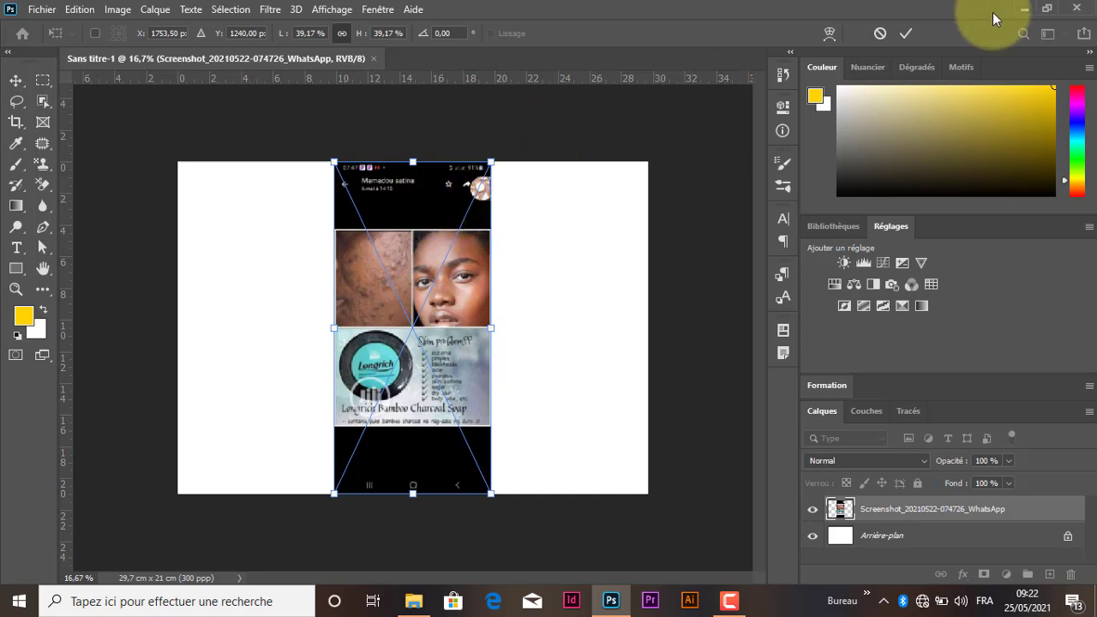
click(904, 32)
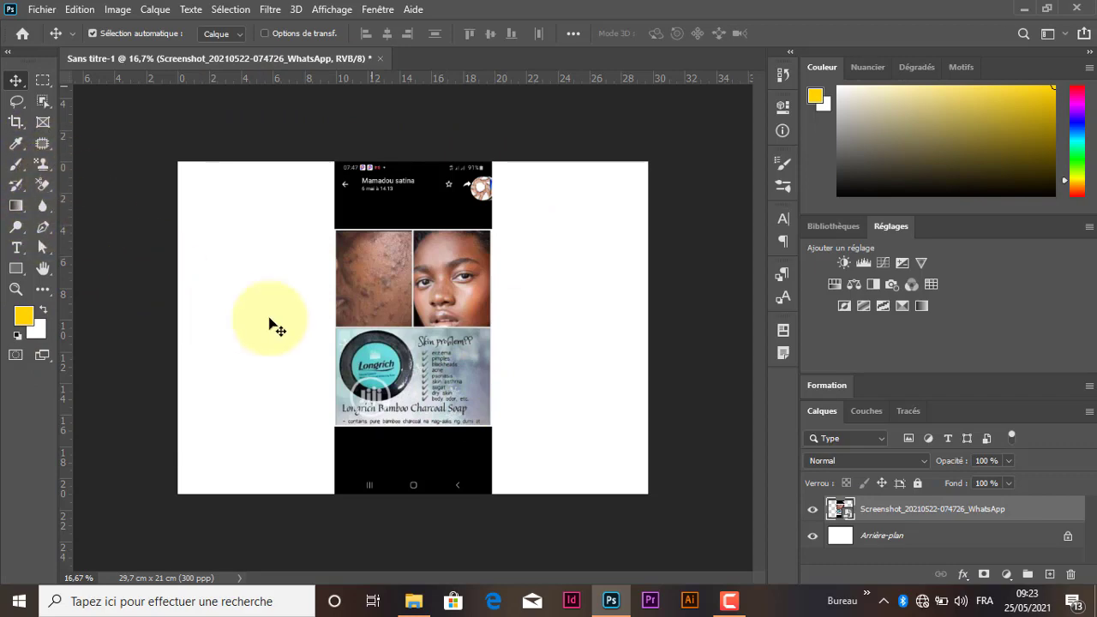
- Rasterize the placed screenshot layer and erase its black bands above and below the pictures with the Magic Eraser
right_click(984, 515)
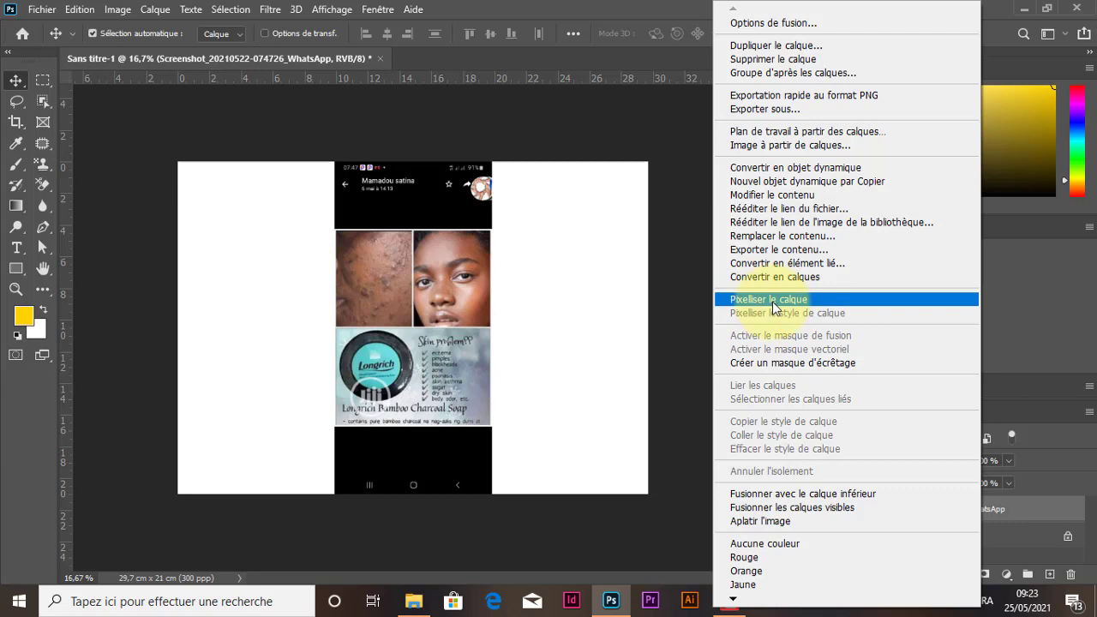
click(48, 186)
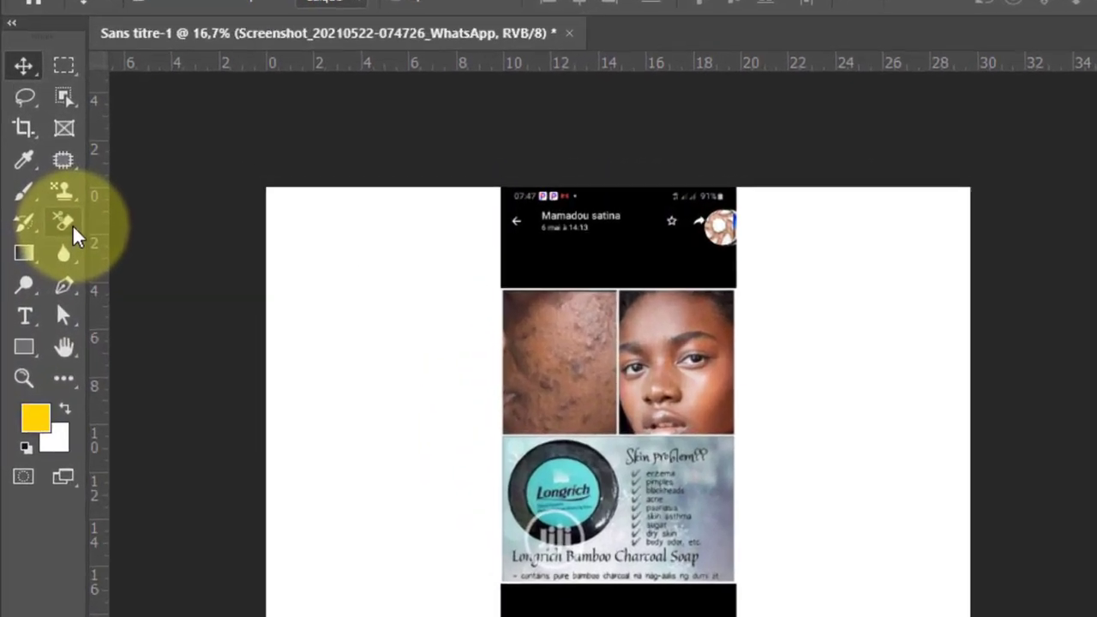
click(76, 236)
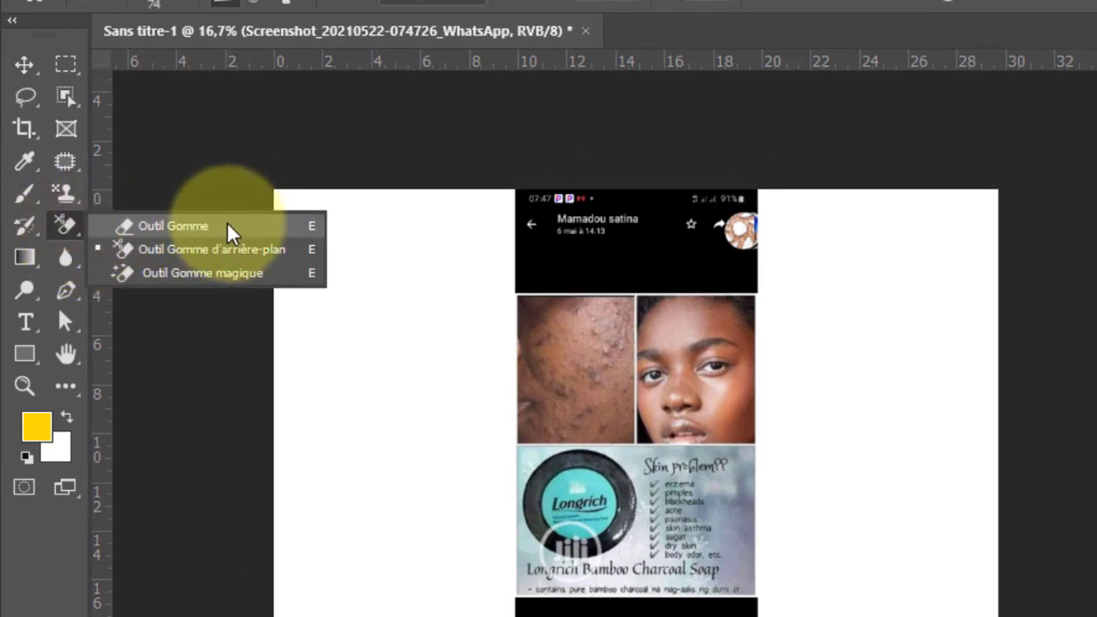
click(219, 275)
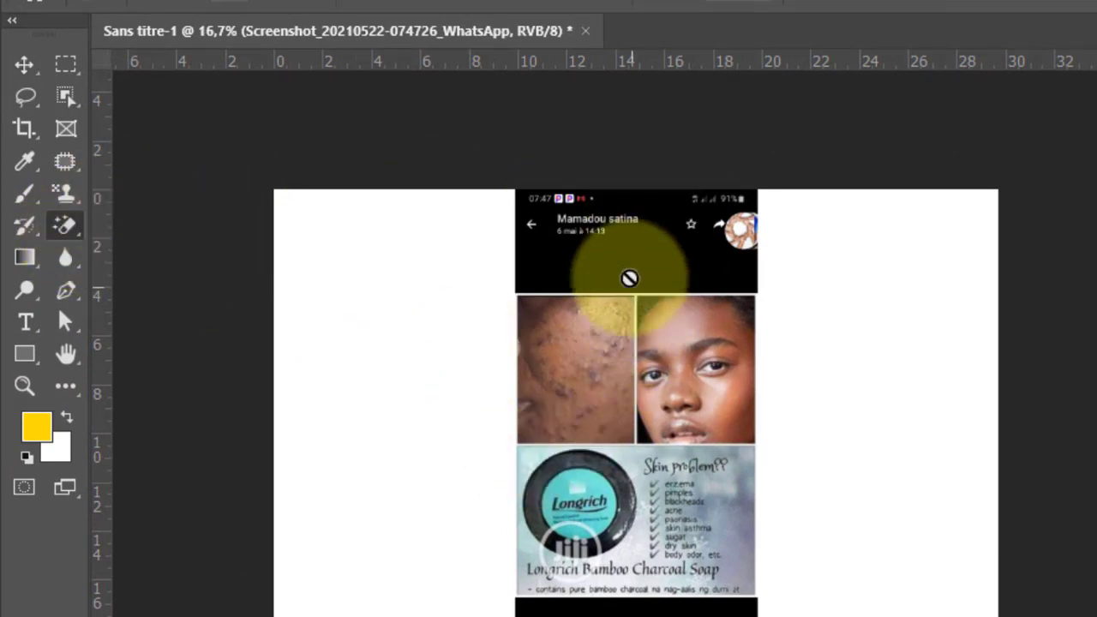
click(626, 257)
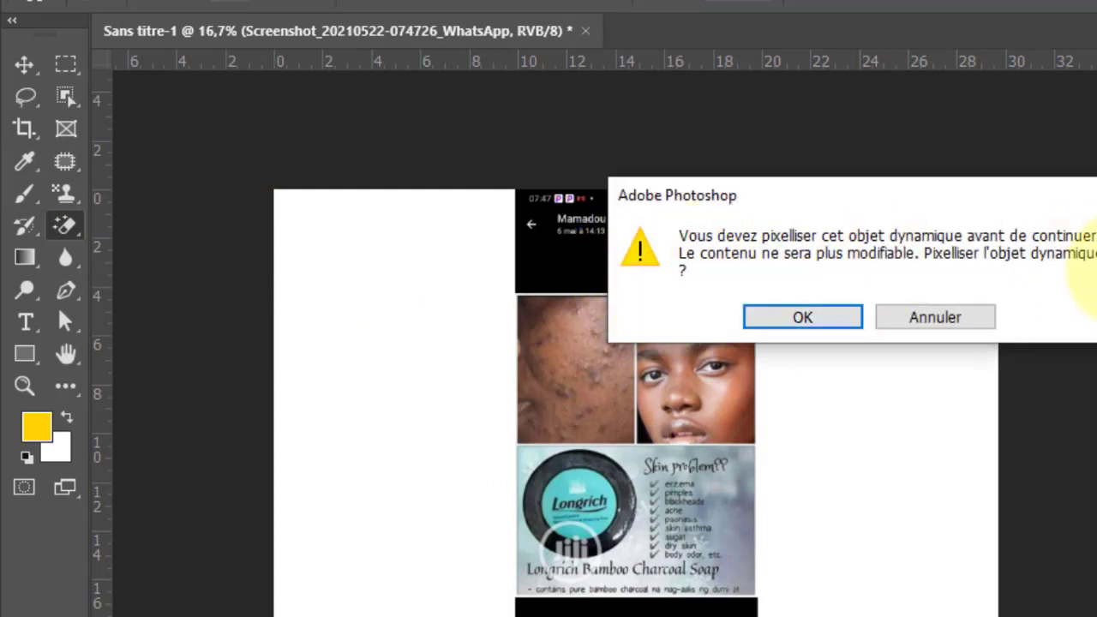
click(787, 319)
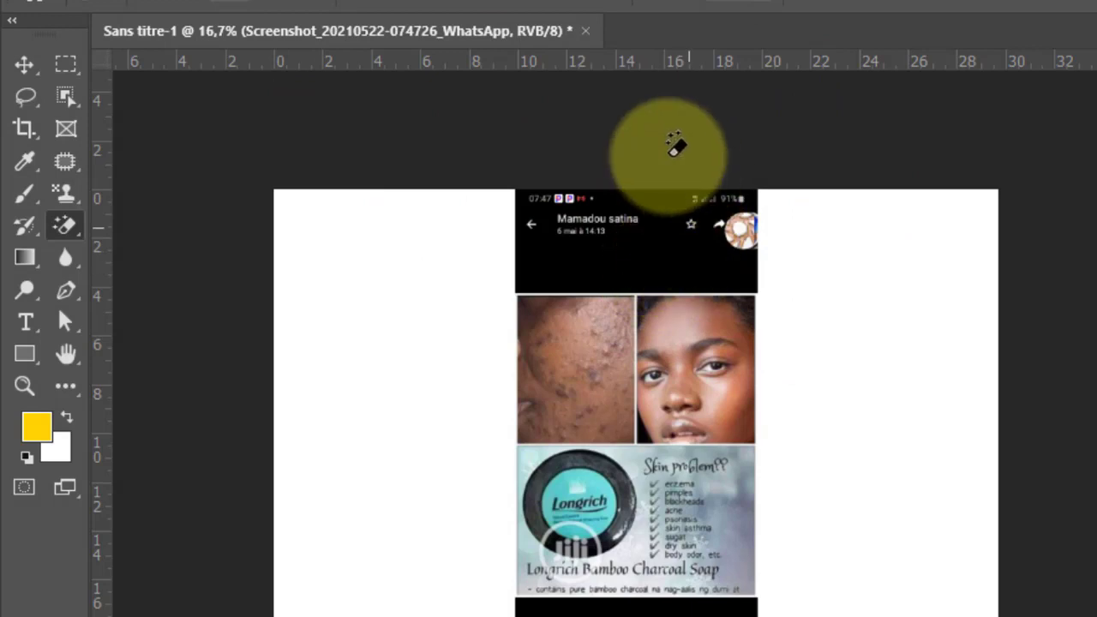
click(664, 257)
click(686, 608)
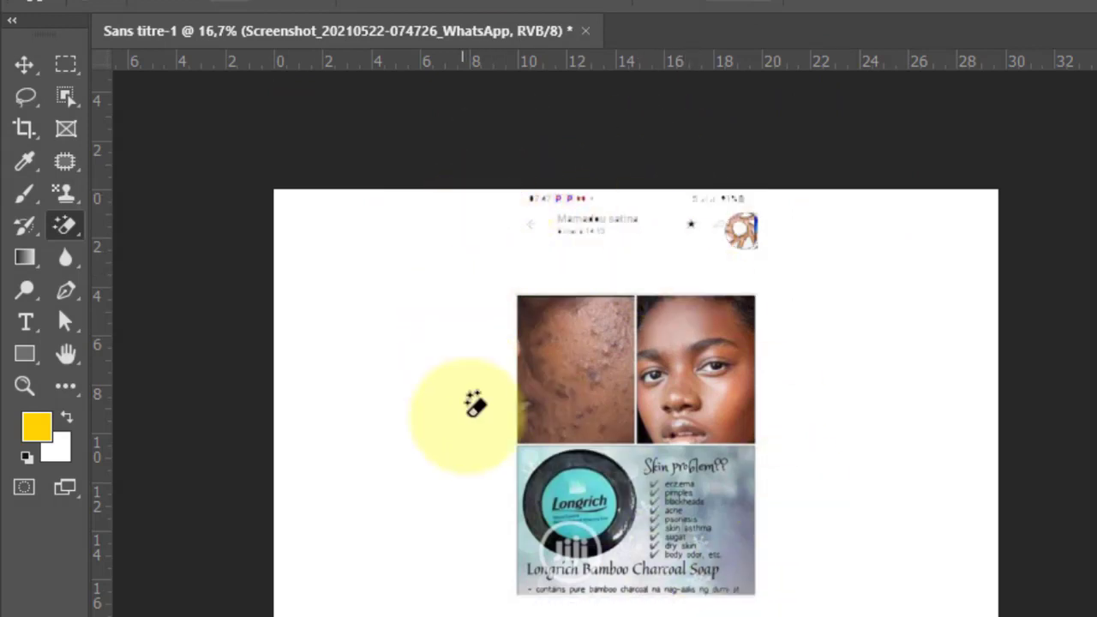
- Delete the leftover status bar, contact header and navigation icons with rectangular selections above and below the pictures, and deselect
click(68, 66)
drag(478, 190, 830, 286)
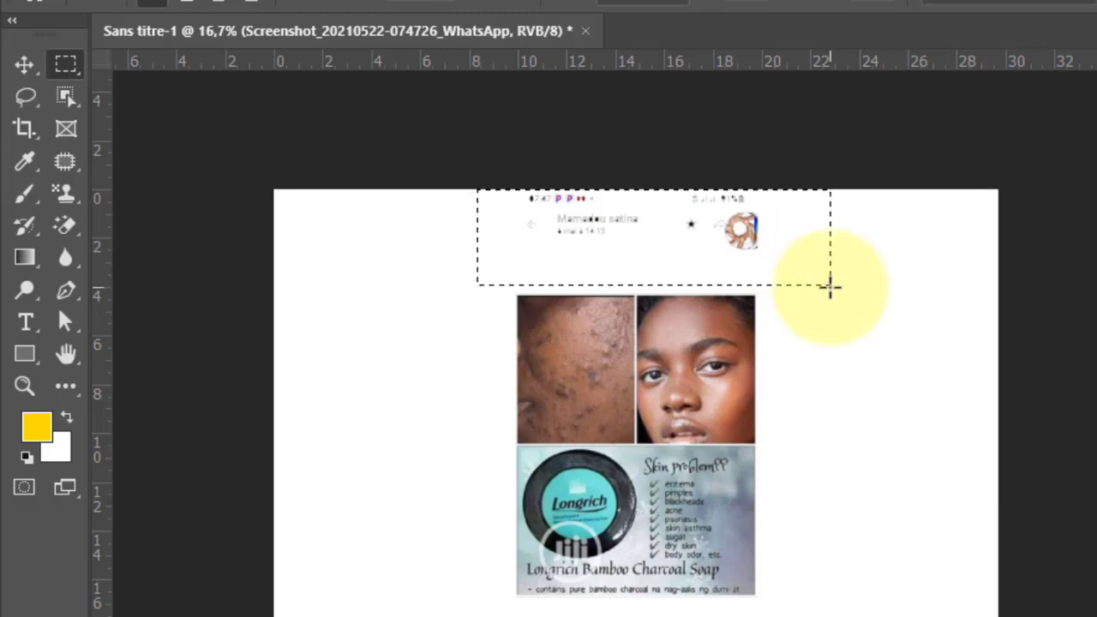
key(Delete)
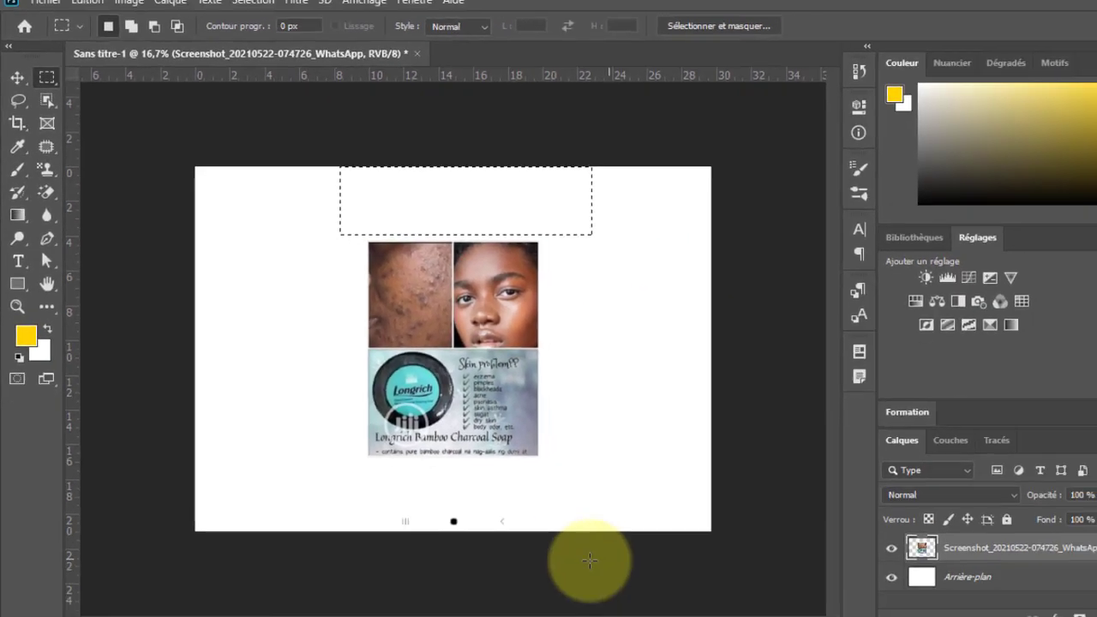
drag(552, 491, 246, 426)
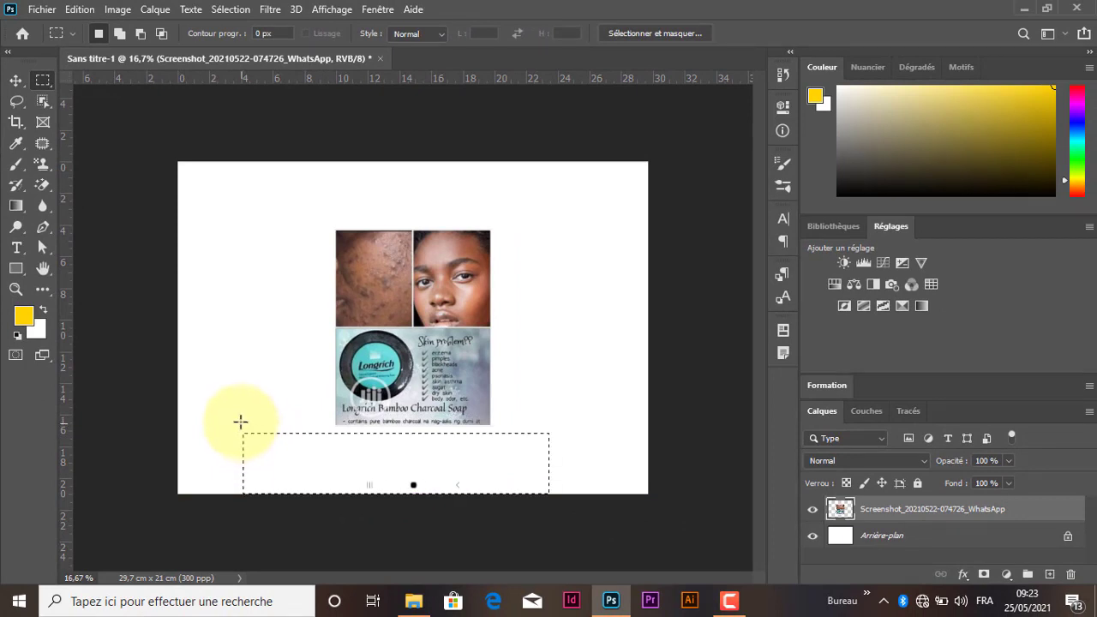
key(Delete)
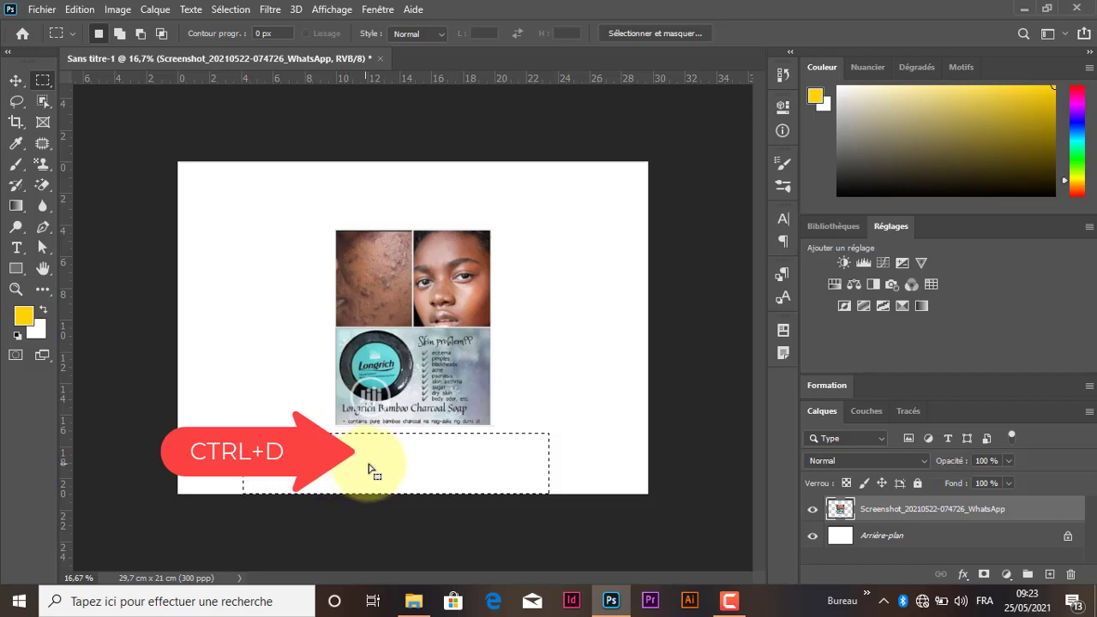
key(ctrl+d)
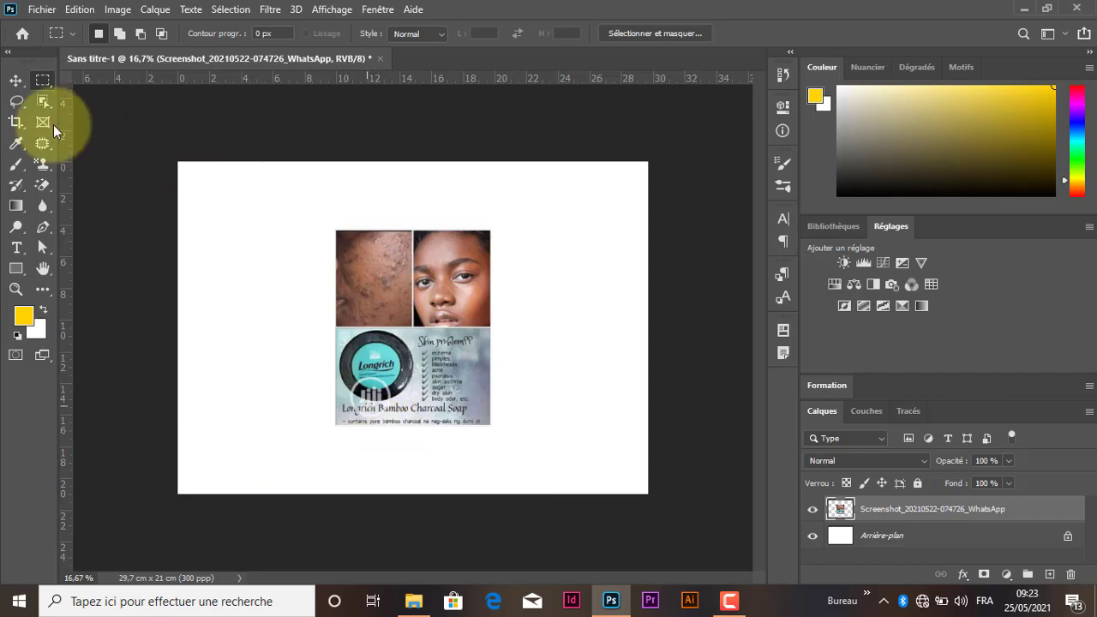
- Enlarge the screenshot layer proportionally from its centre with Free Transform until it fills the canvas height
click(15, 80)
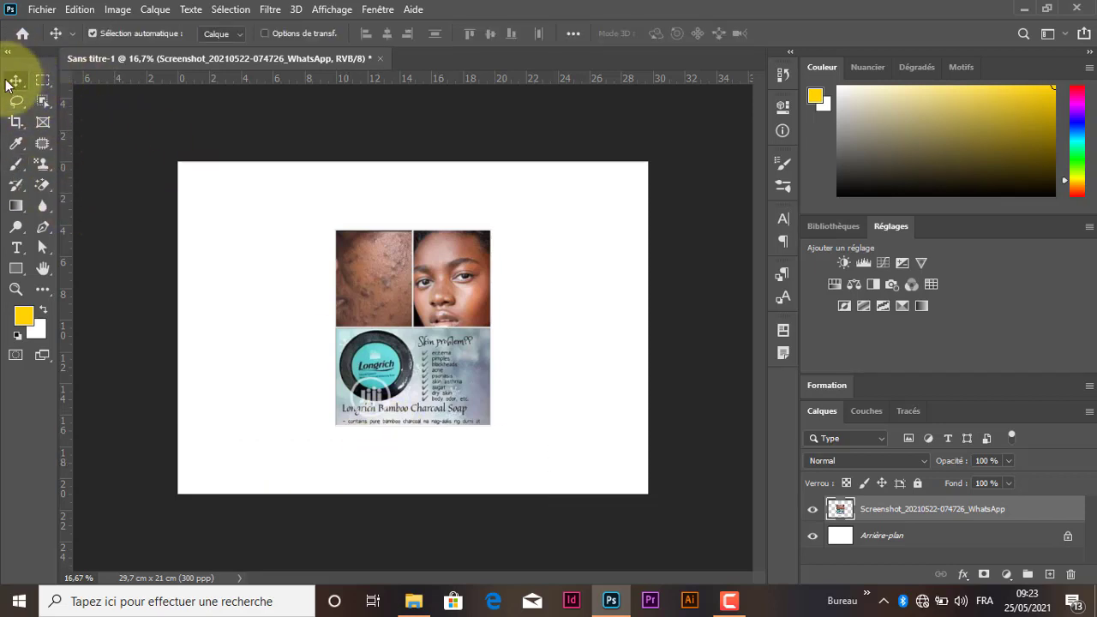
drag(450, 260, 437, 309)
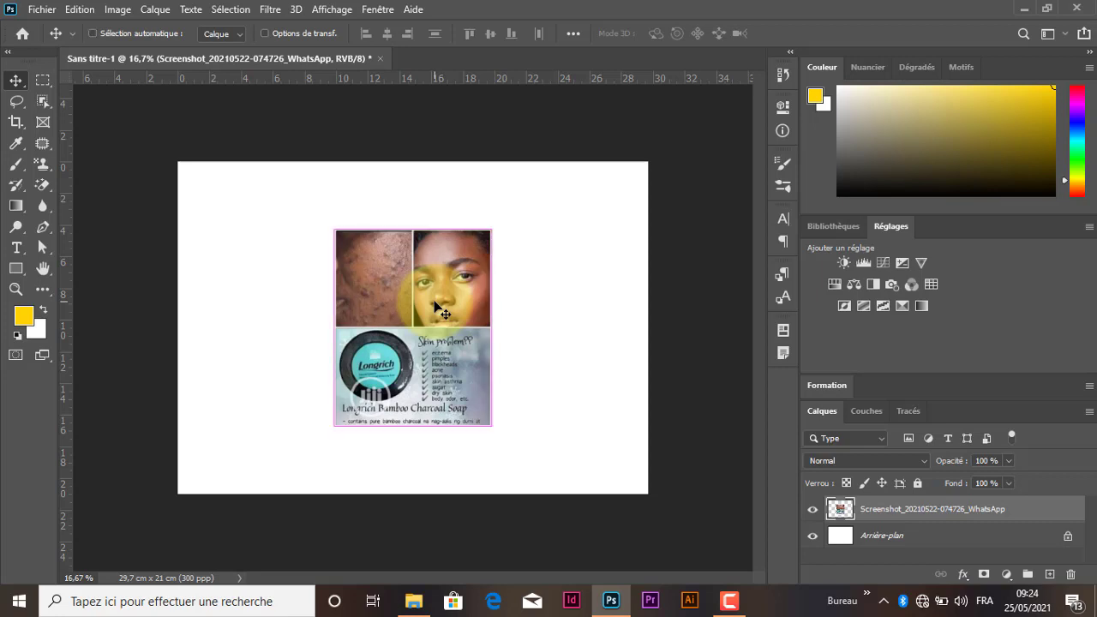
key(ctrl+t)
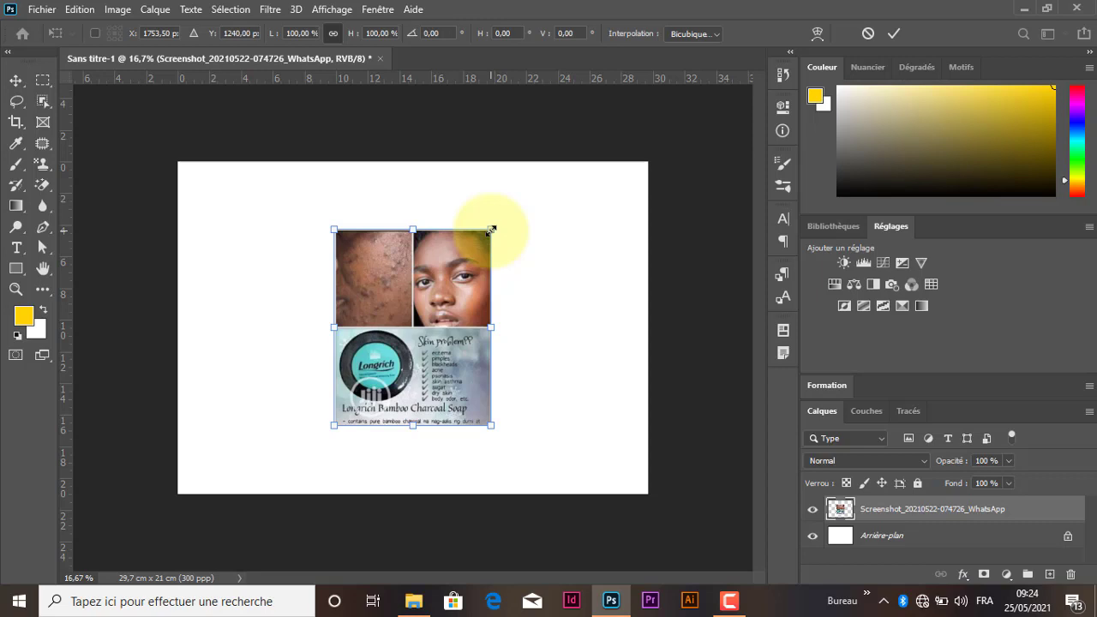
drag(492, 230, 576, 186)
click(894, 33)
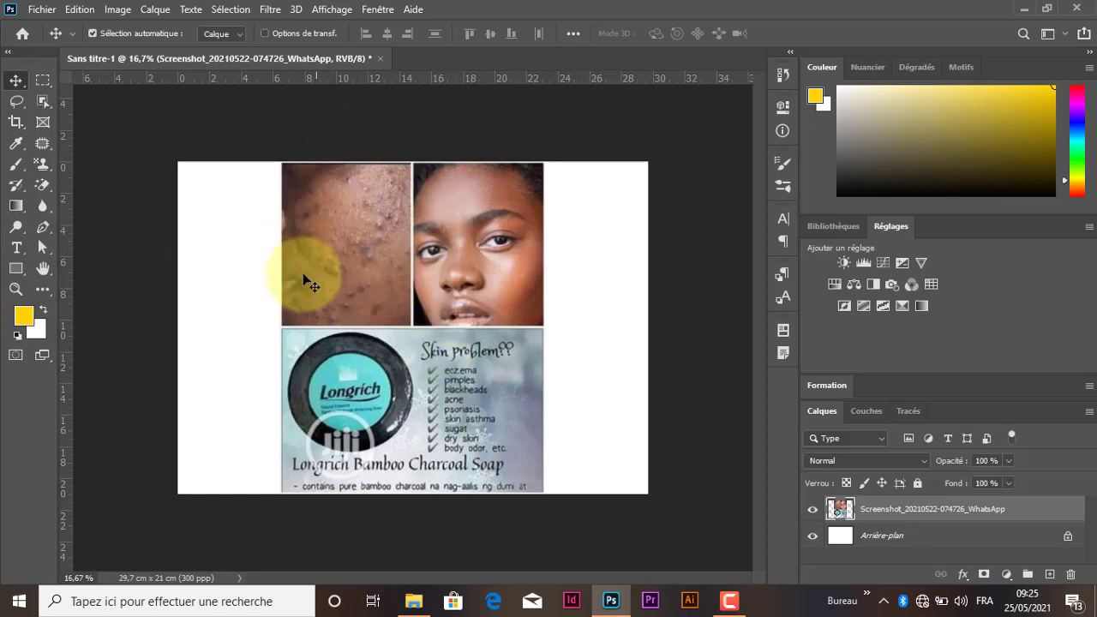
- Patch a blemished area in the middle of the left photo's cheek with smoother skin using the Patch tool, and deselect
scroll(377, 187, up, 2)
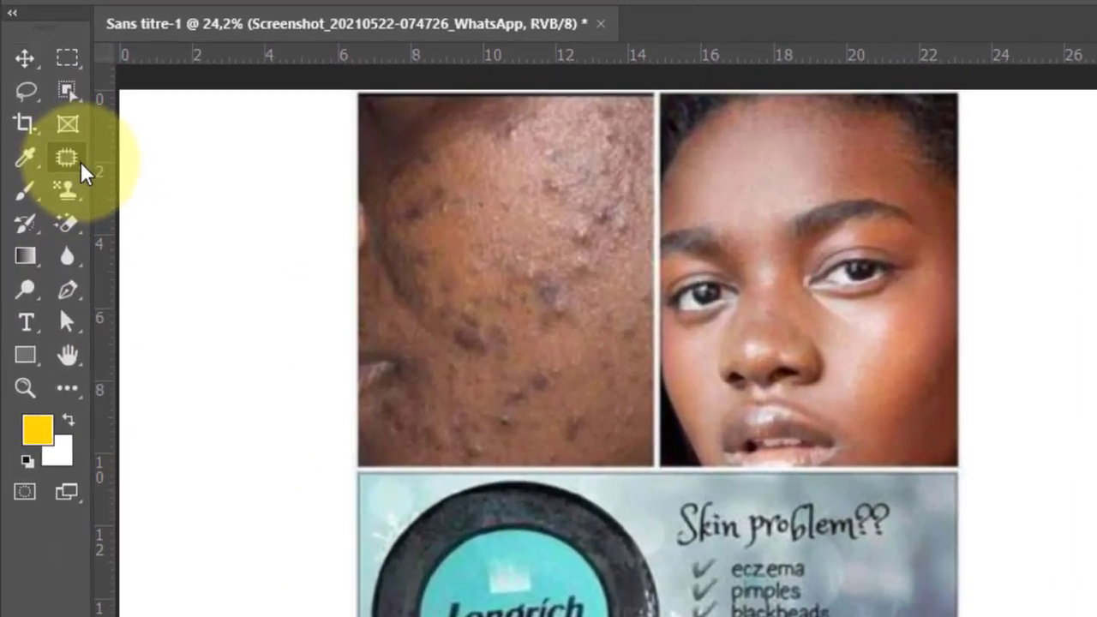
right_click(51, 151)
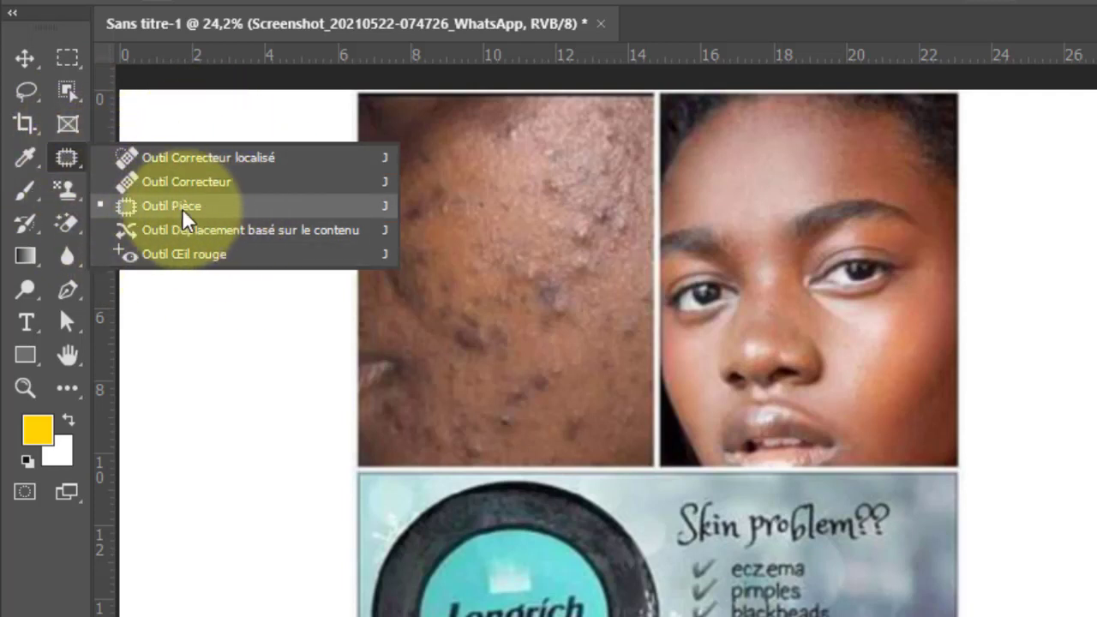
click(209, 210)
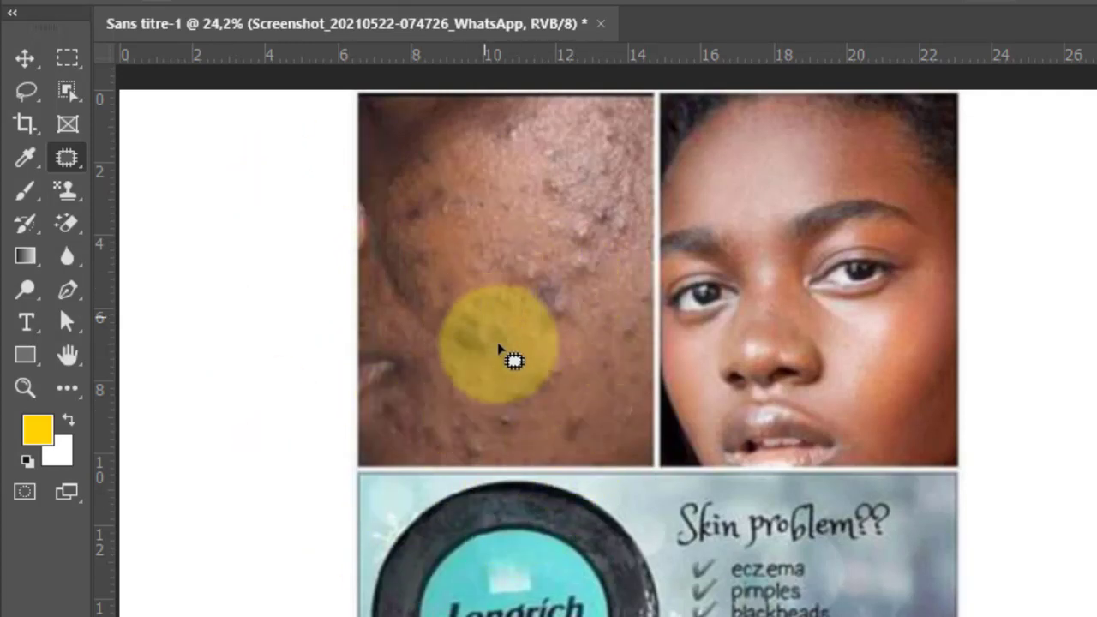
mouse_move(548, 253)
mouse_down()
mouse_move(514, 249)
mouse_move(496, 286)
mouse_move(535, 300)
mouse_move(555, 285)
mouse_move(540, 250)
mouse_up()
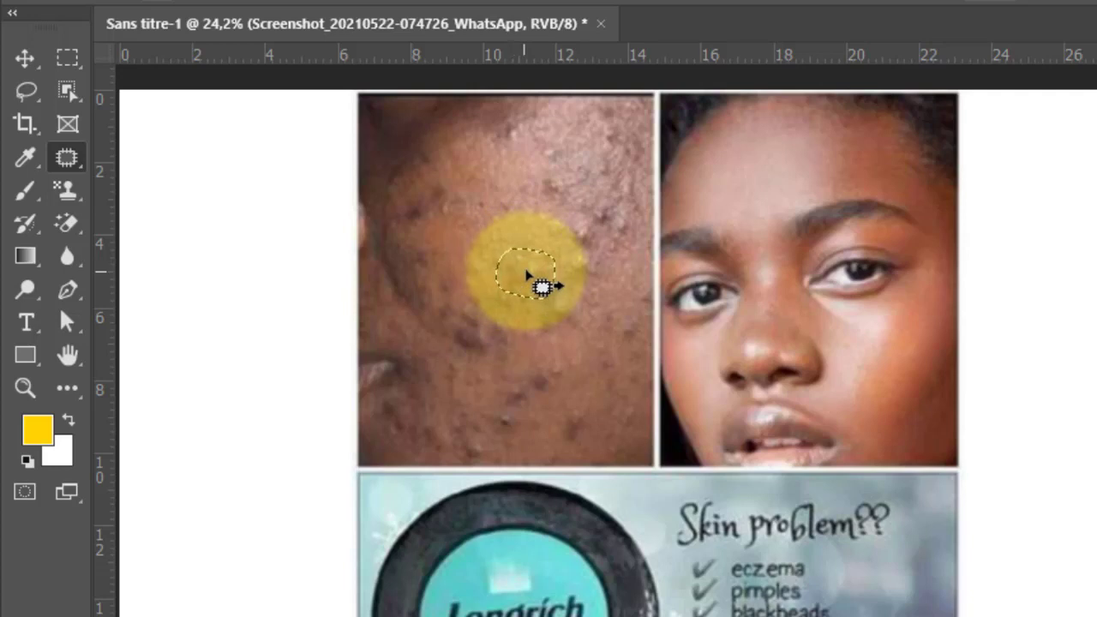
drag(536, 278, 437, 238)
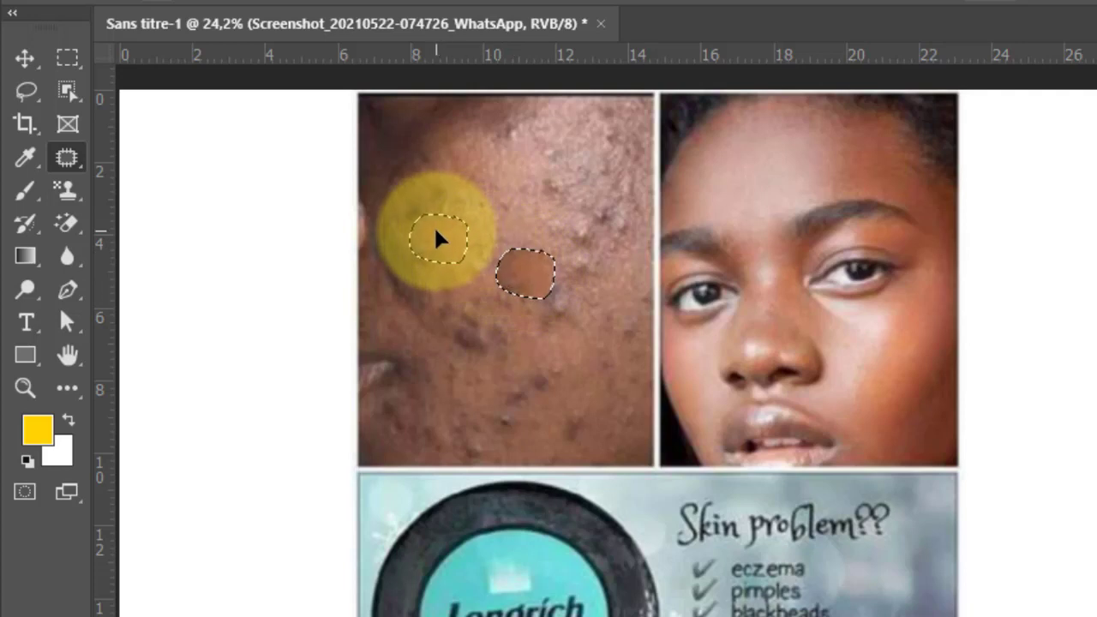
drag(437, 239, 435, 238)
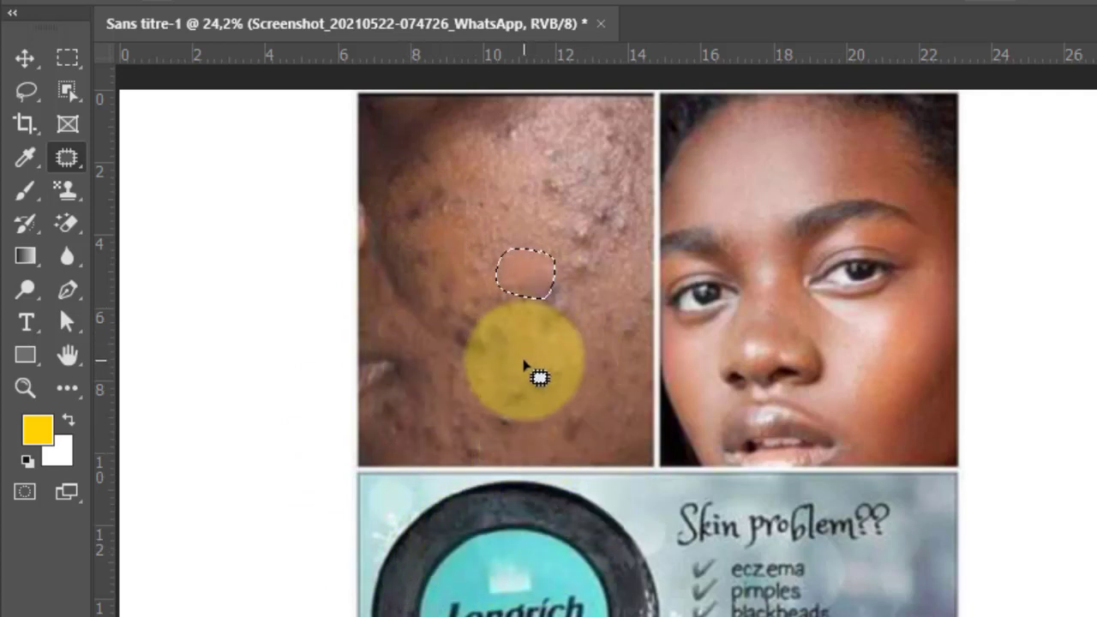
key(ctrl+d)
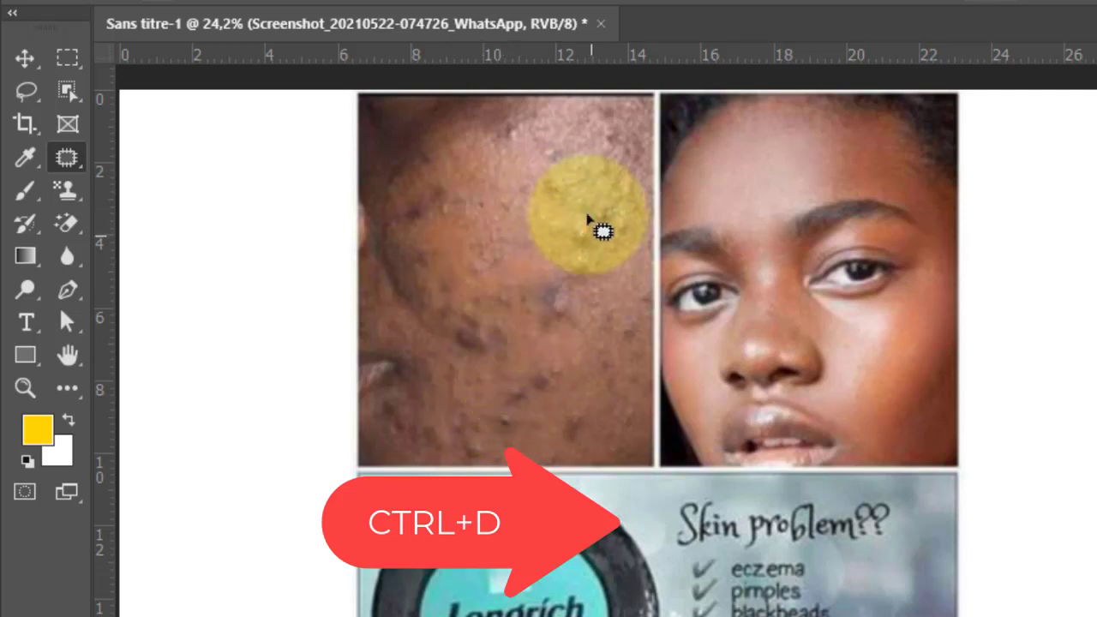
- Patch the blemishes on the upper and right-central parts of the left photo's cheek with clearer skin beside them
mouse_move(549, 157)
mouse_down()
mouse_move(527, 196)
mouse_move(568, 204)
mouse_move(562, 155)
mouse_move(493, 175)
mouse_move(463, 167)
mouse_up()
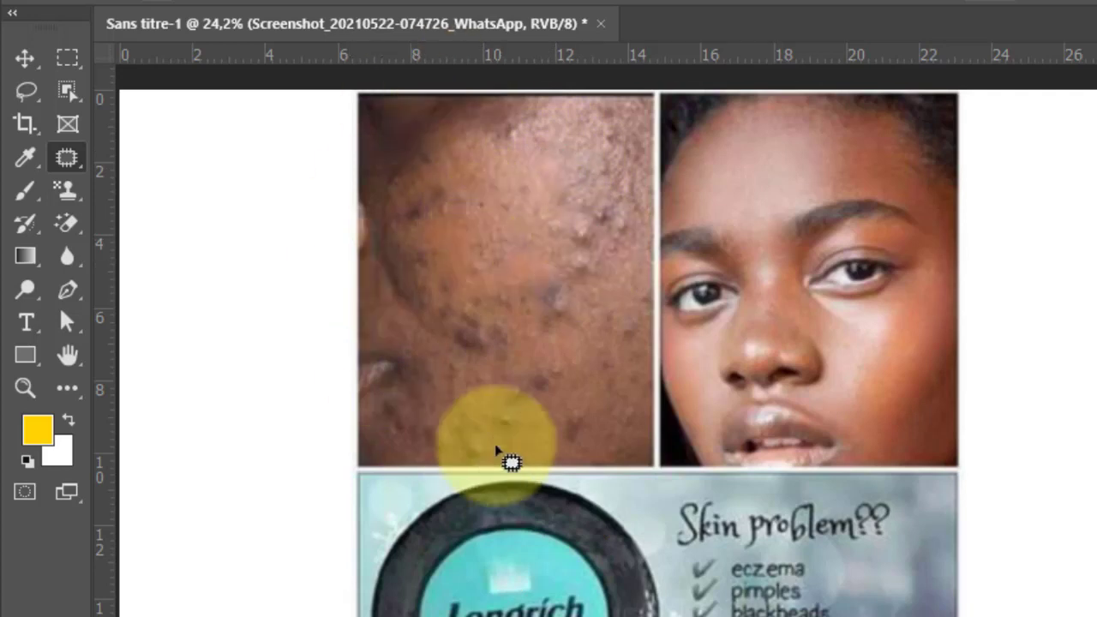
mouse_move(553, 283)
mouse_down()
mouse_move(534, 301)
mouse_move(568, 319)
mouse_move(584, 288)
mouse_move(566, 282)
mouse_move(570, 300)
mouse_move(494, 296)
mouse_move(442, 232)
mouse_up()
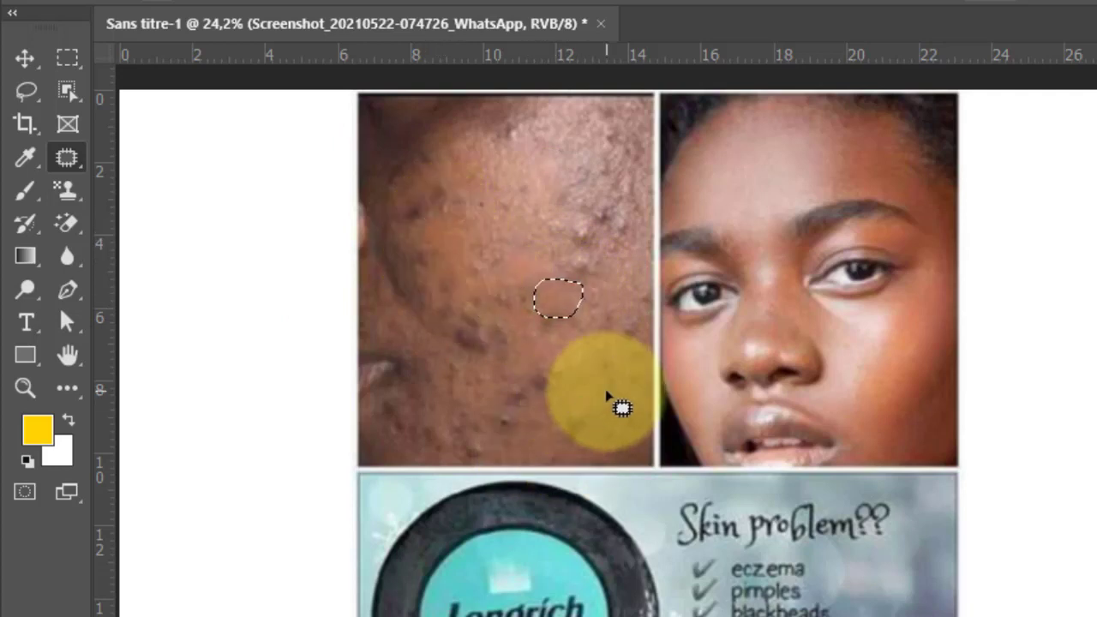
mouse_move(583, 210)
mouse_down()
mouse_move(549, 220)
mouse_move(554, 264)
mouse_move(583, 275)
mouse_move(589, 241)
mouse_up()
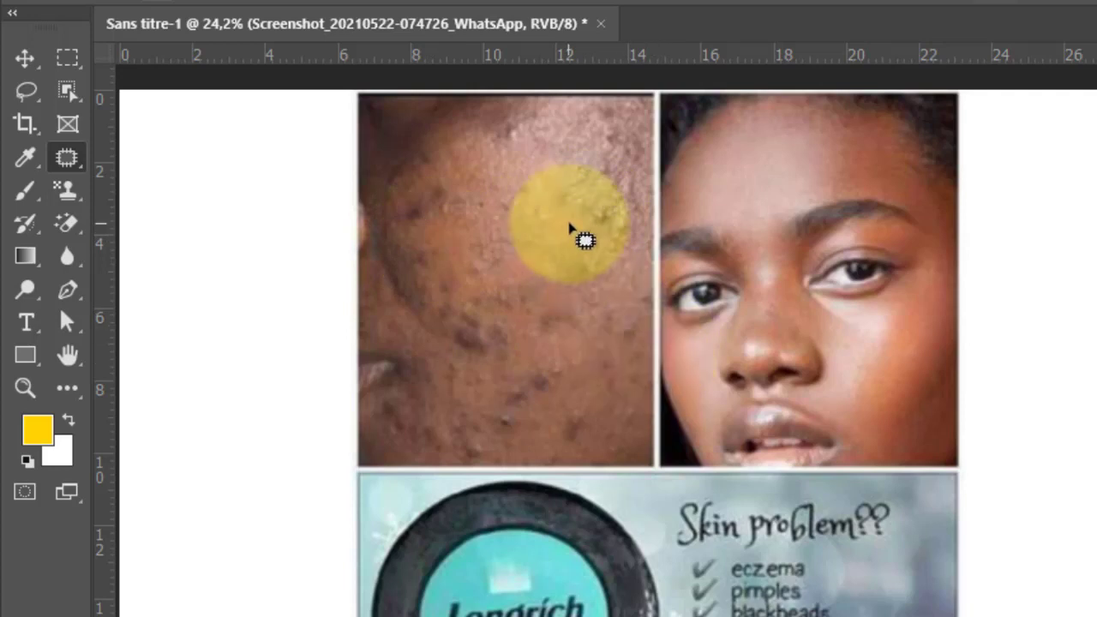
mouse_move(603, 164)
mouse_down()
mouse_move(590, 219)
mouse_move(610, 236)
mouse_move(629, 219)
mouse_move(604, 168)
mouse_up()
drag(626, 210, 460, 172)
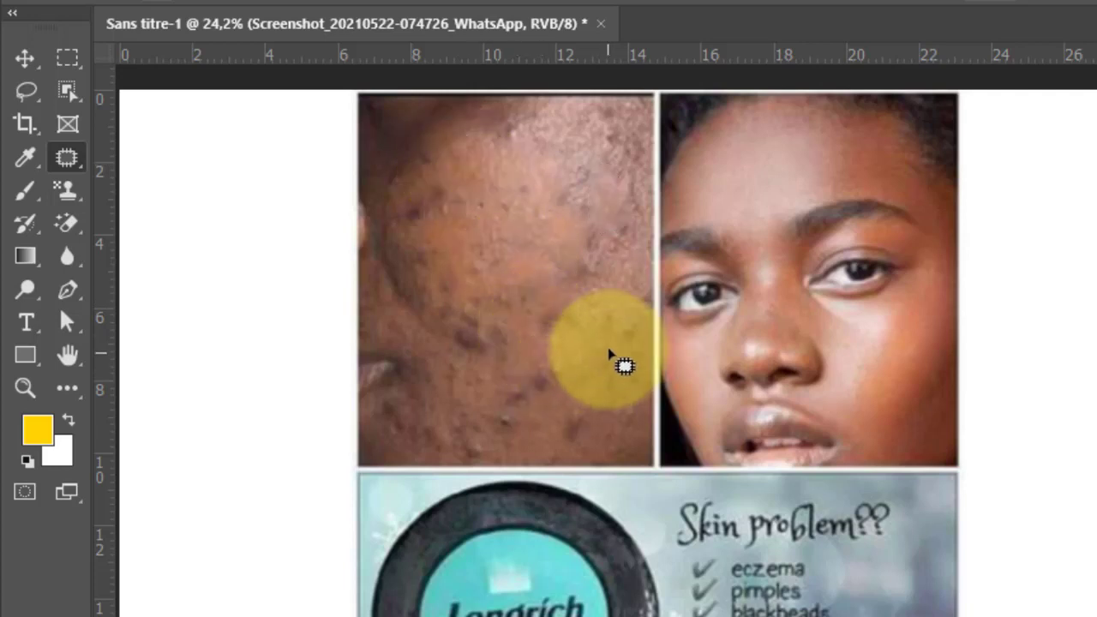
- Patch the dark spots across the lower half of the left photo with clearer cheek skin, and deselect
mouse_move(475, 297)
mouse_down()
mouse_move(473, 356)
mouse_move(498, 346)
mouse_move(503, 324)
mouse_move(483, 296)
mouse_move(476, 316)
mouse_move(453, 248)
mouse_move(440, 247)
mouse_move(570, 392)
mouse_move(435, 410)
mouse_move(486, 423)
mouse_move(487, 434)
mouse_move(531, 389)
mouse_move(565, 386)
mouse_move(568, 363)
mouse_move(553, 367)
mouse_move(444, 220)
mouse_move(779, 367)
mouse_move(615, 425)
mouse_move(559, 345)
mouse_move(543, 436)
mouse_move(571, 436)
mouse_move(595, 410)
mouse_move(553, 424)
mouse_move(562, 418)
mouse_move(476, 265)
mouse_move(442, 233)
mouse_up()
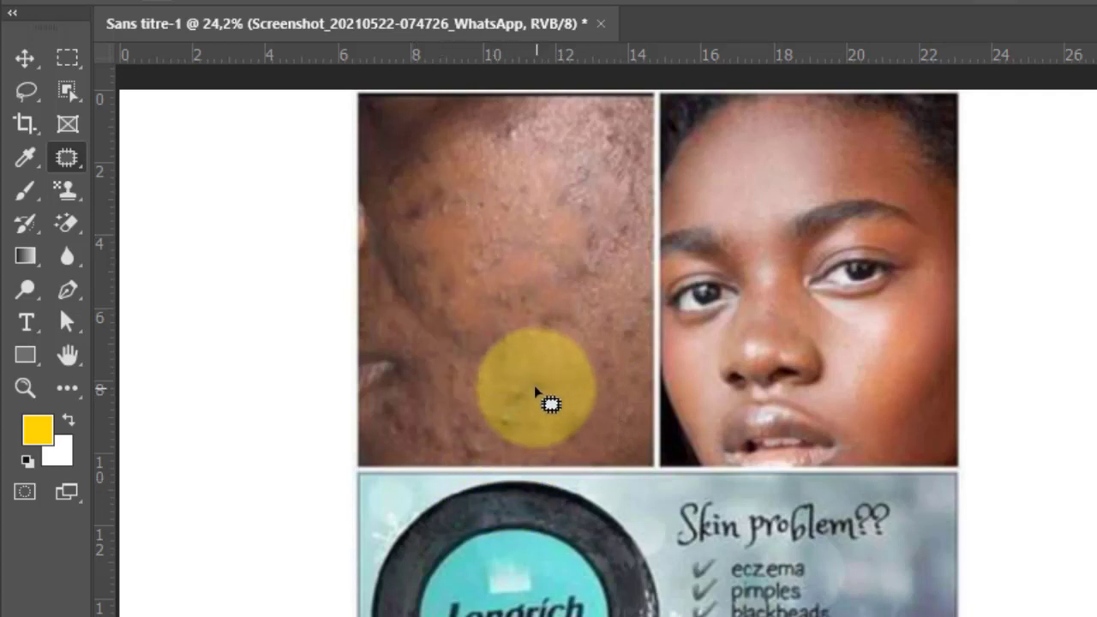
mouse_move(538, 388)
mouse_down()
mouse_move(481, 397)
mouse_move(509, 448)
mouse_move(535, 413)
mouse_move(528, 391)
mouse_move(502, 416)
mouse_move(458, 309)
mouse_move(440, 238)
mouse_up()
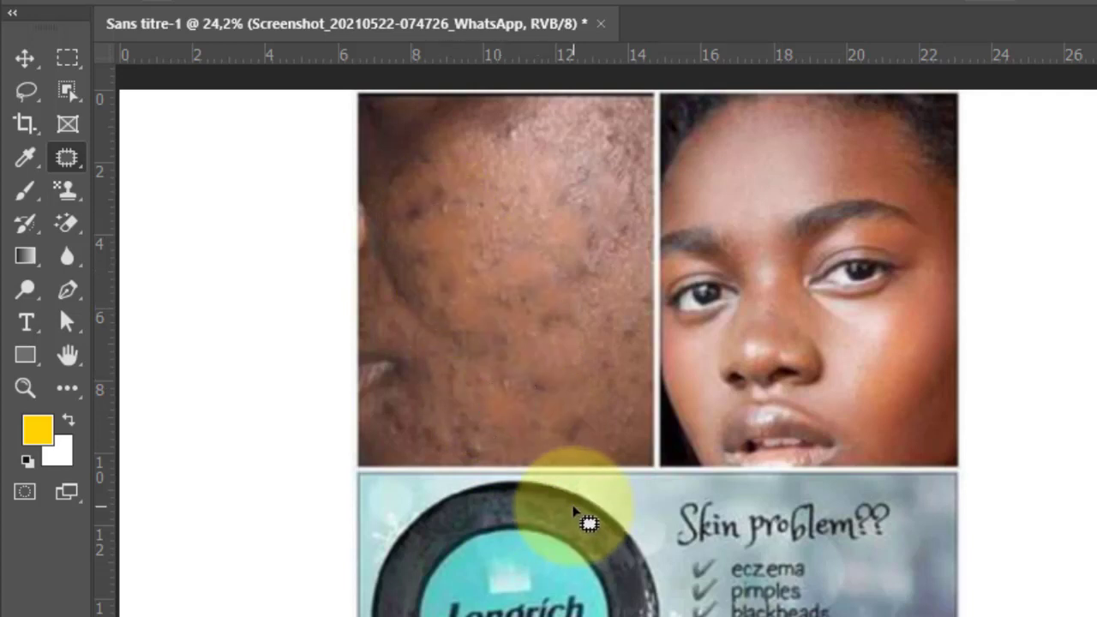
mouse_move(452, 397)
mouse_down()
mouse_move(426, 416)
mouse_move(433, 454)
mouse_move(494, 453)
mouse_move(470, 413)
mouse_move(455, 402)
mouse_move(455, 428)
mouse_move(446, 419)
mouse_move(419, 353)
mouse_up()
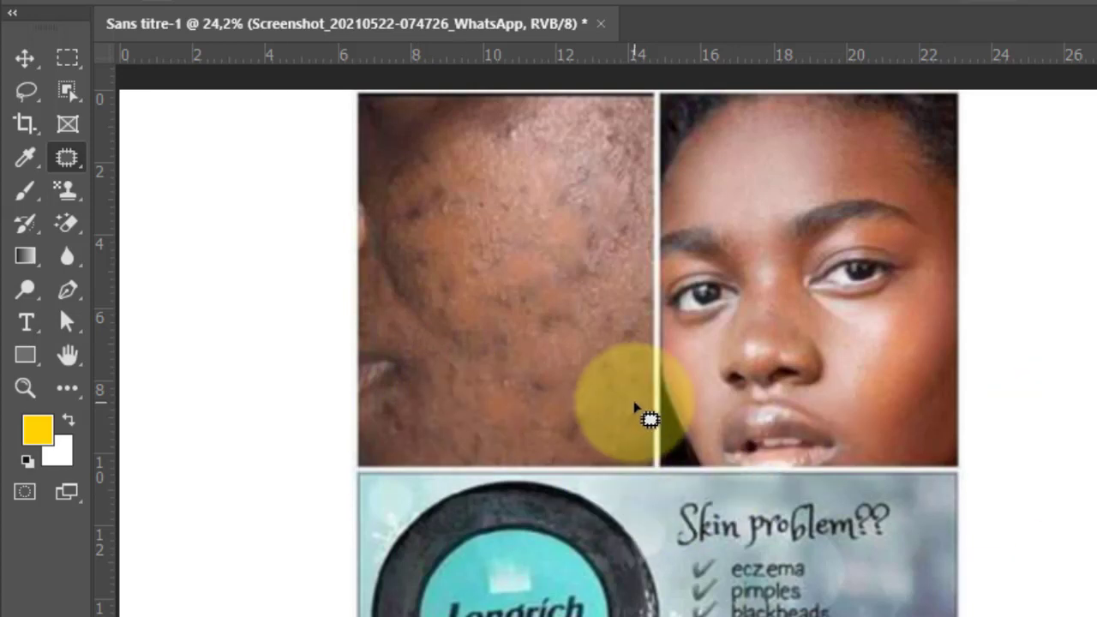
mouse_move(625, 394)
mouse_down()
mouse_move(598, 417)
mouse_move(609, 452)
mouse_move(631, 453)
mouse_move(641, 435)
mouse_move(633, 393)
mouse_move(619, 398)
mouse_move(536, 299)
mouse_move(505, 232)
mouse_move(464, 224)
mouse_move(446, 244)
mouse_up()
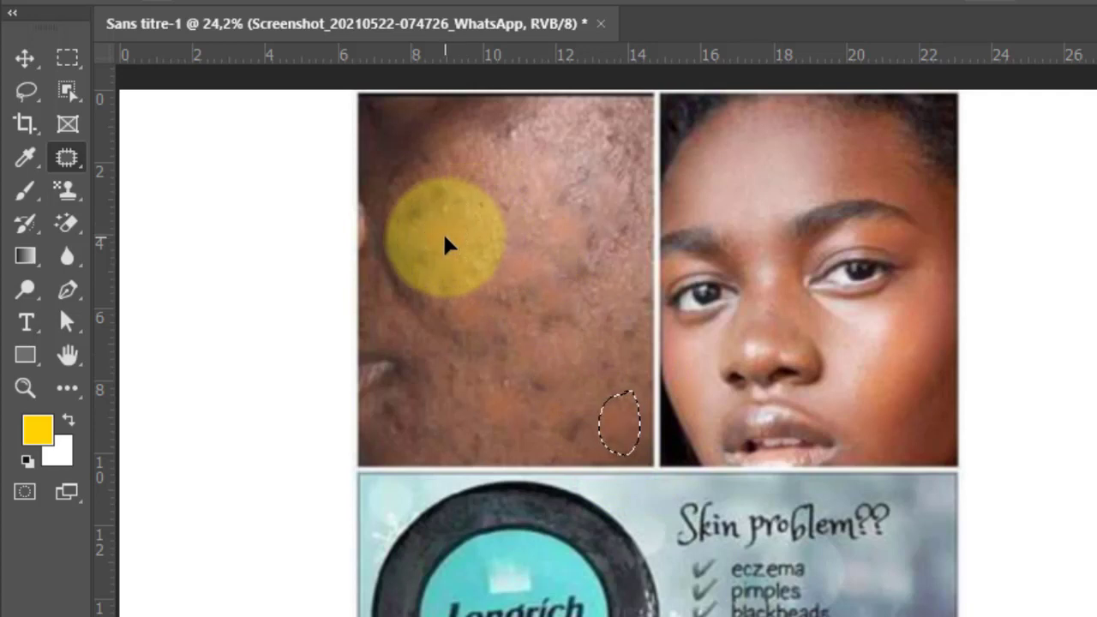
key(ctrl+d)
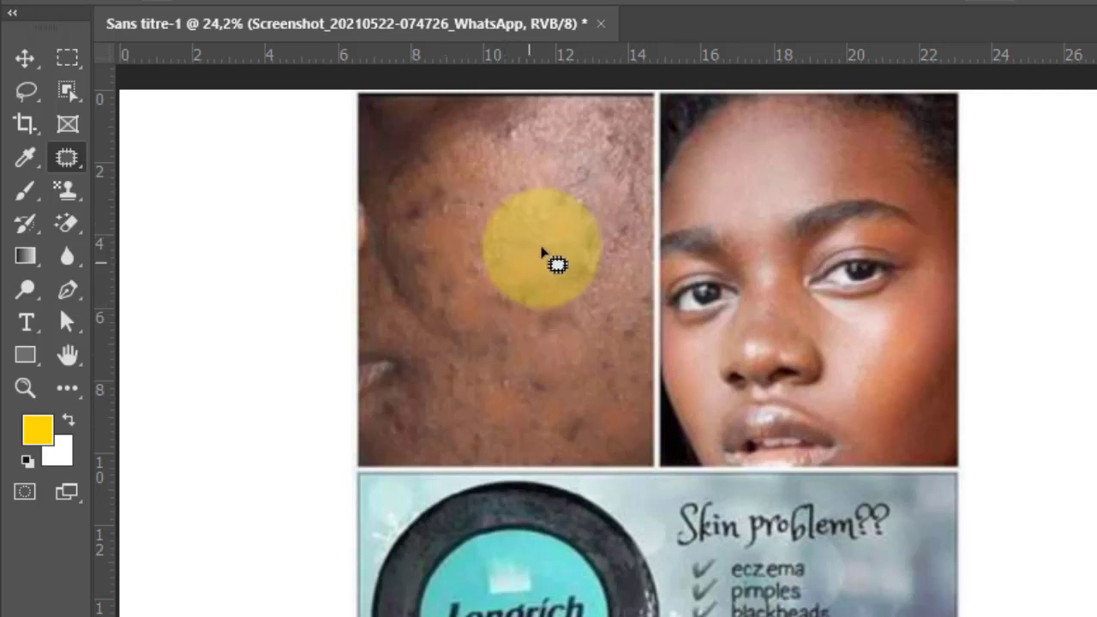
- Patch the remaining marks near the centre, right edge and top of the left photo, and clear the selection
mouse_move(564, 269)
mouse_down()
mouse_move(624, 262)
mouse_move(600, 286)
mouse_move(461, 221)
mouse_move(426, 245)
mouse_up()
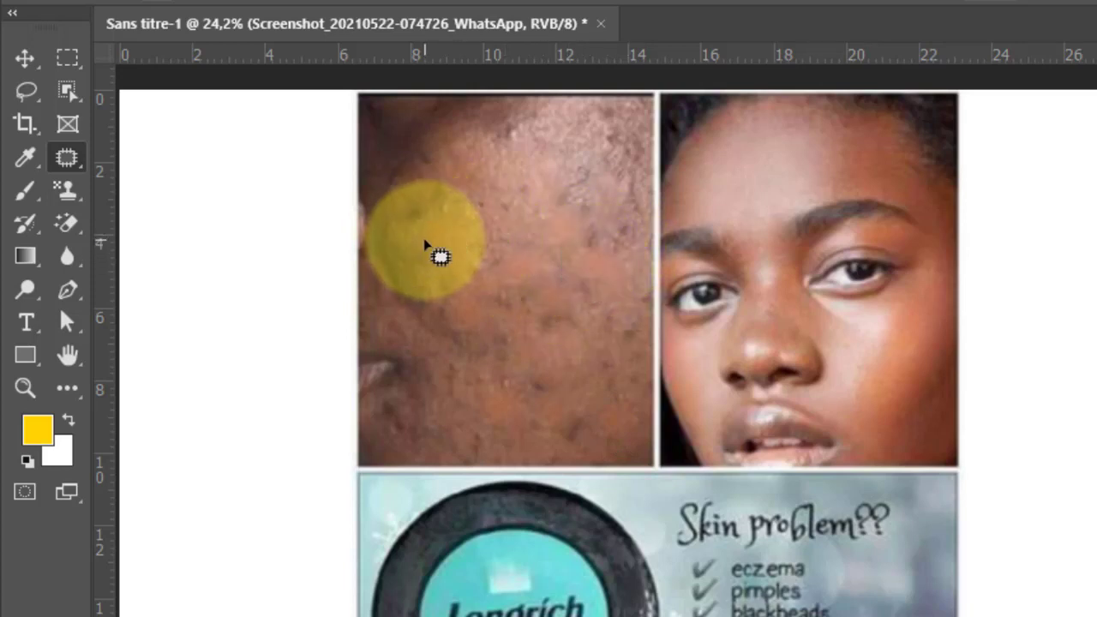
mouse_move(642, 323)
mouse_down()
mouse_move(616, 359)
mouse_move(635, 319)
mouse_up()
mouse_move(631, 336)
mouse_down()
mouse_move(444, 229)
mouse_move(453, 239)
mouse_move(369, 242)
mouse_up()
mouse_move(520, 118)
mouse_down()
mouse_move(507, 152)
mouse_move(531, 128)
mouse_move(511, 133)
mouse_move(517, 115)
mouse_up()
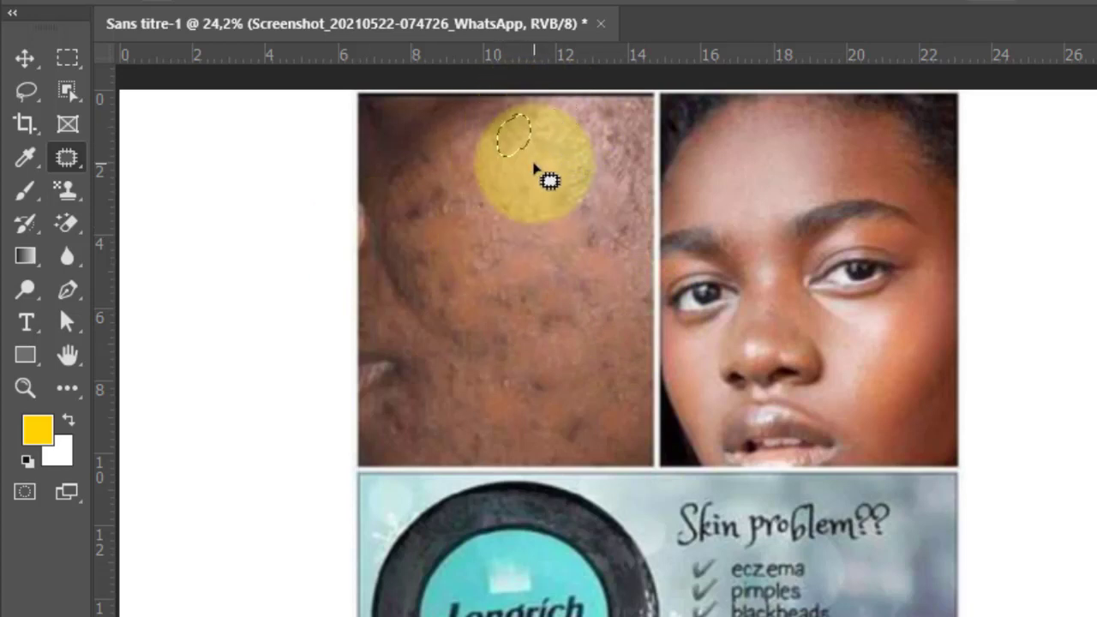
click(548, 178)
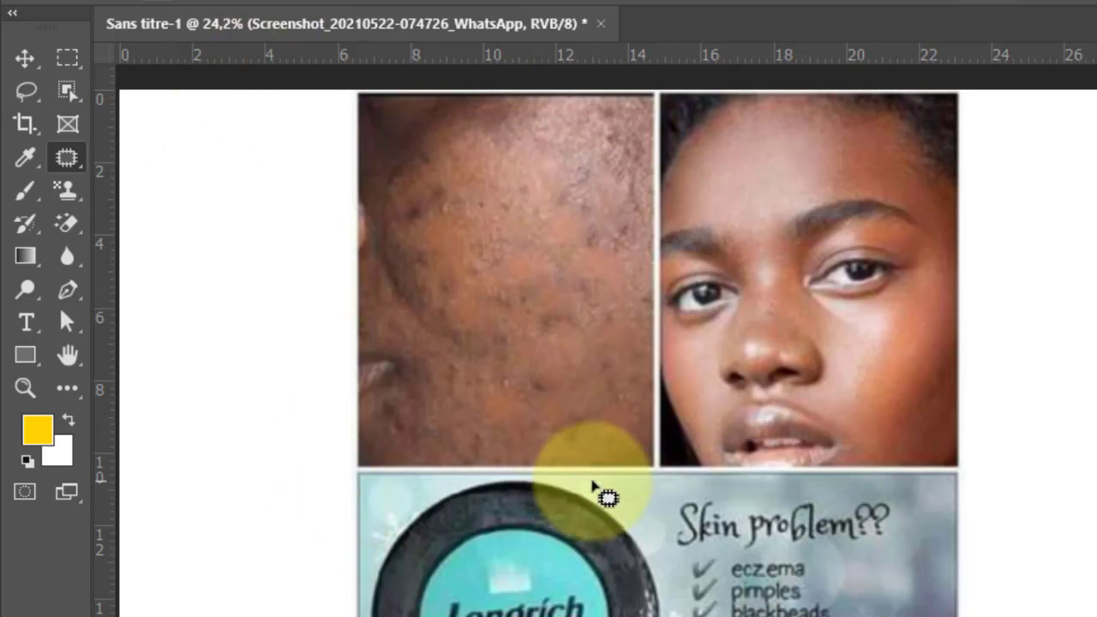
scroll(598, 486, down, 2)
scroll(574, 463, up, 4)
scroll(539, 328, down, 2)
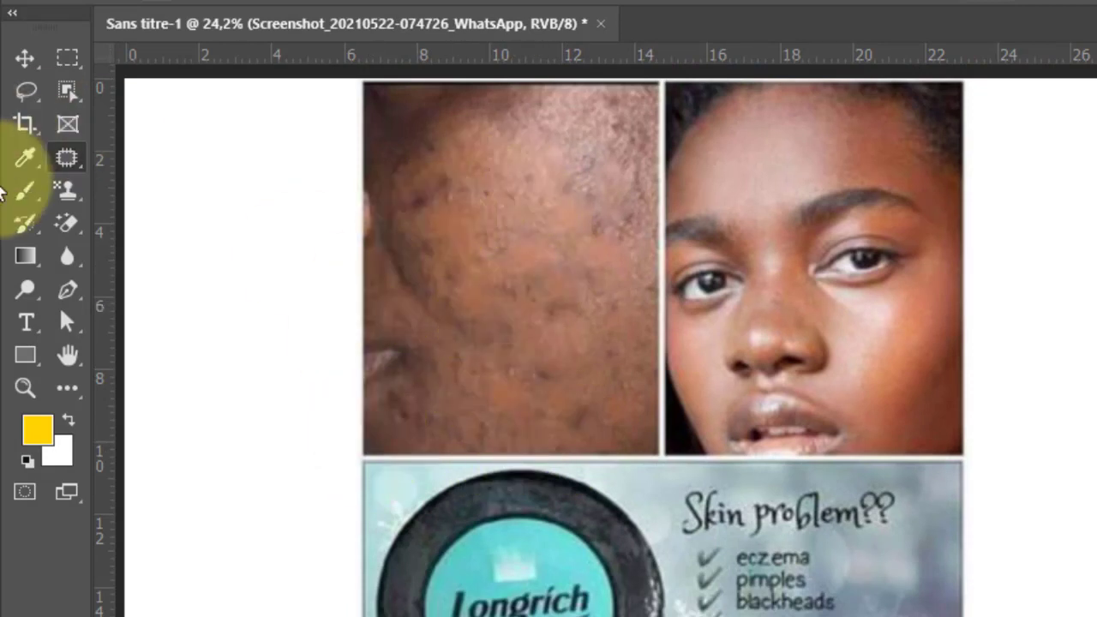
click(79, 267)
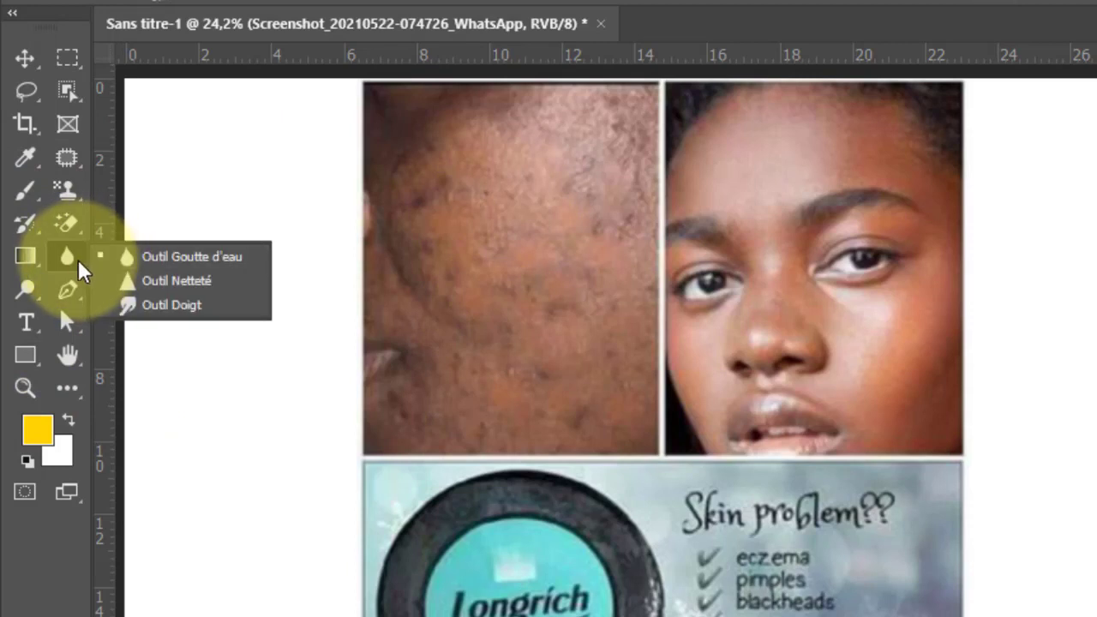
click(78, 262)
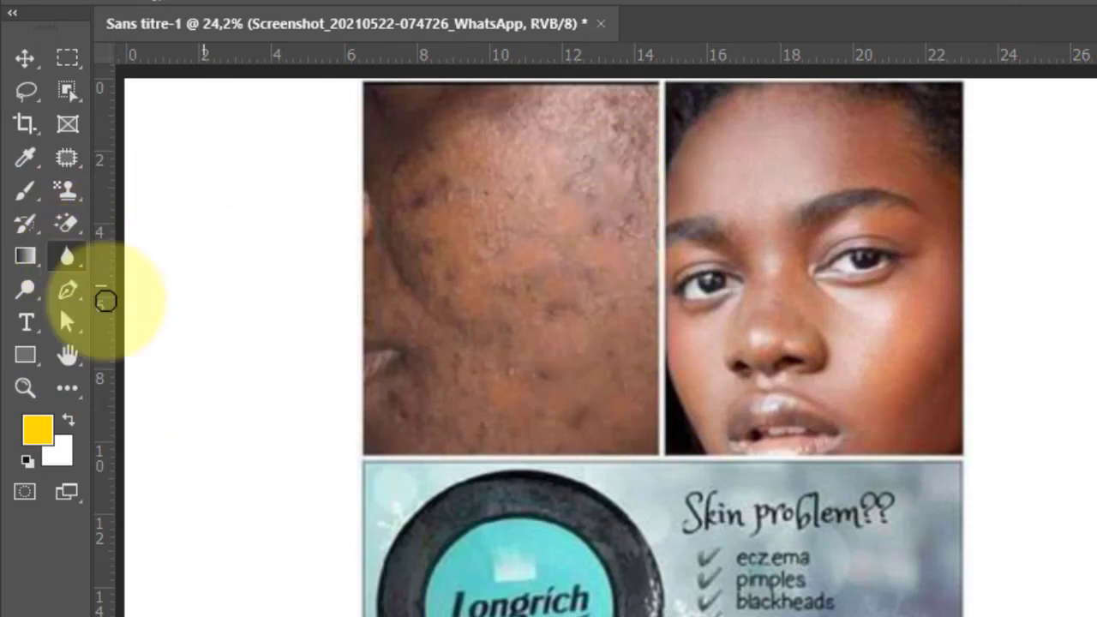
click(36, 288)
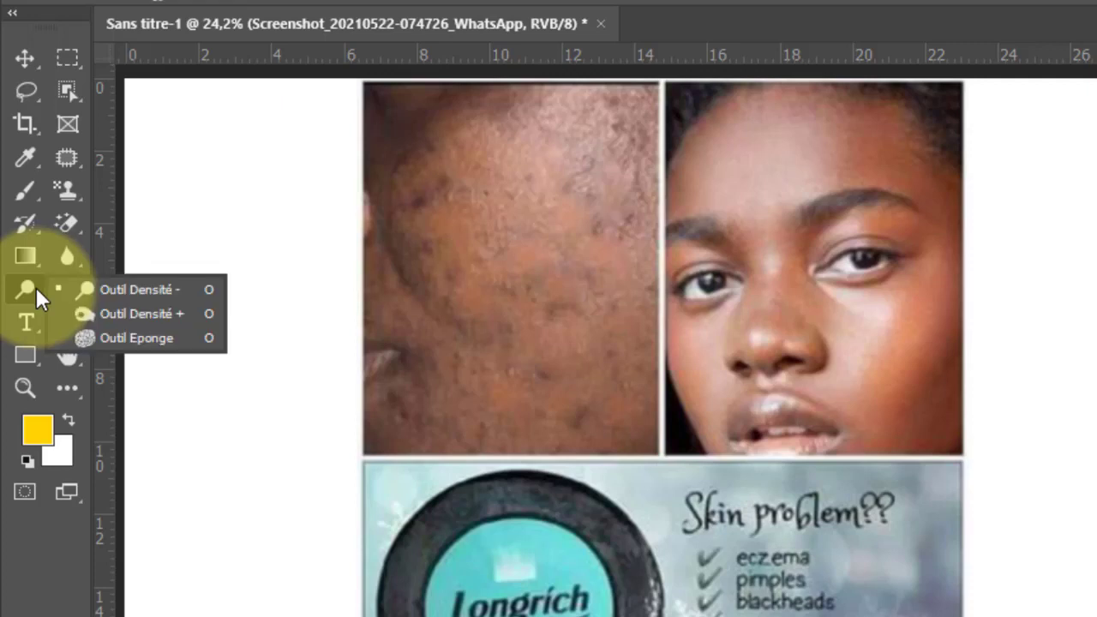
click(157, 314)
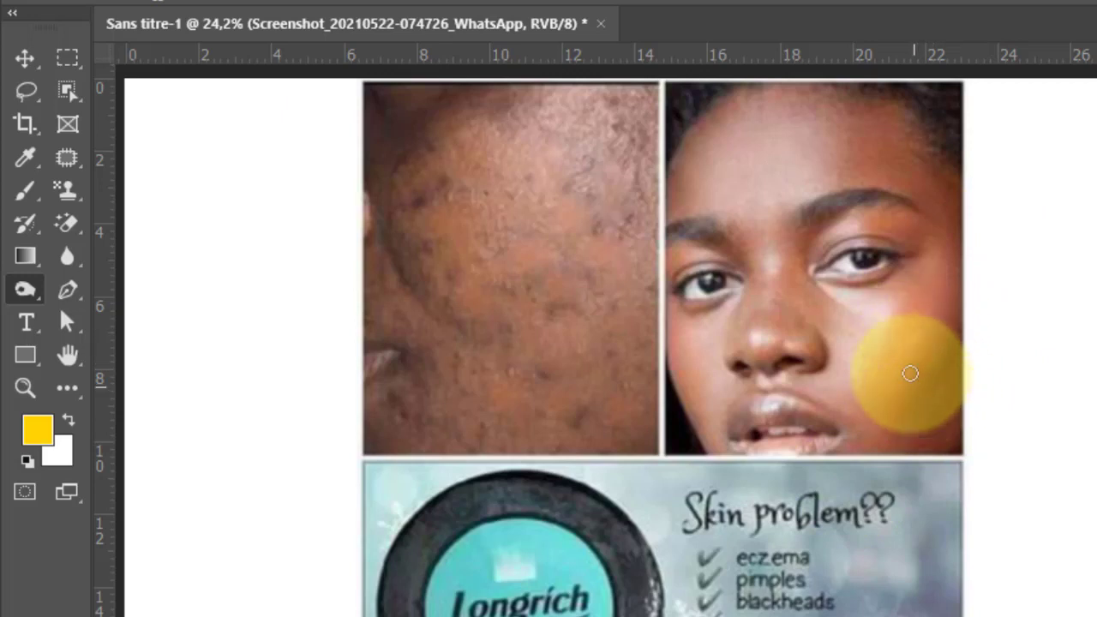
scroll(633, 366, up, 1)
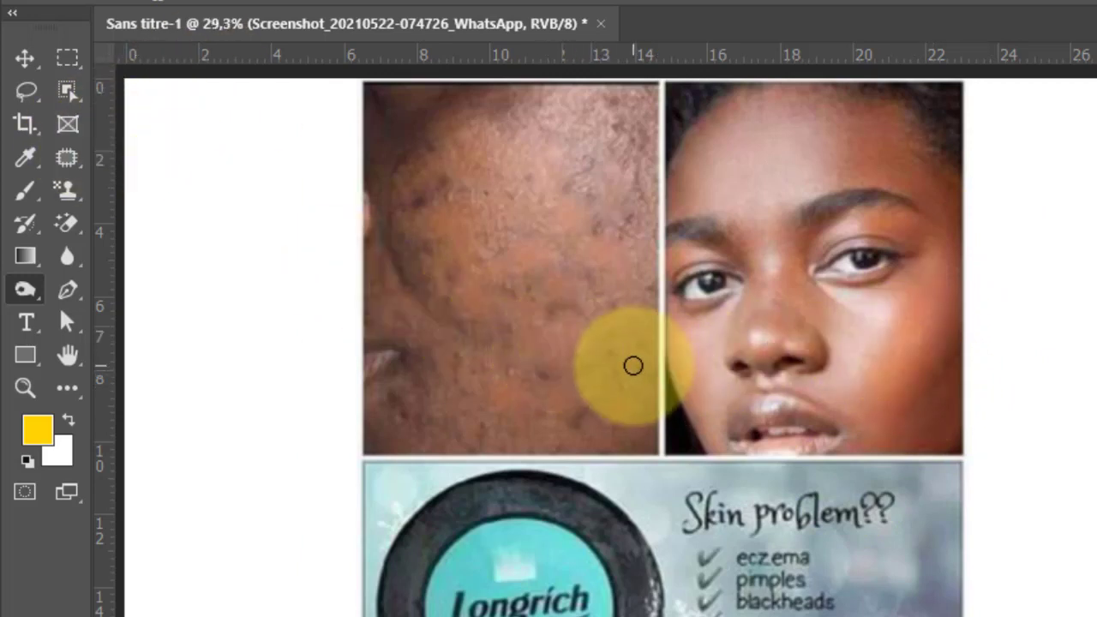
scroll(632, 366, down, 4)
scroll(662, 359, up, 1)
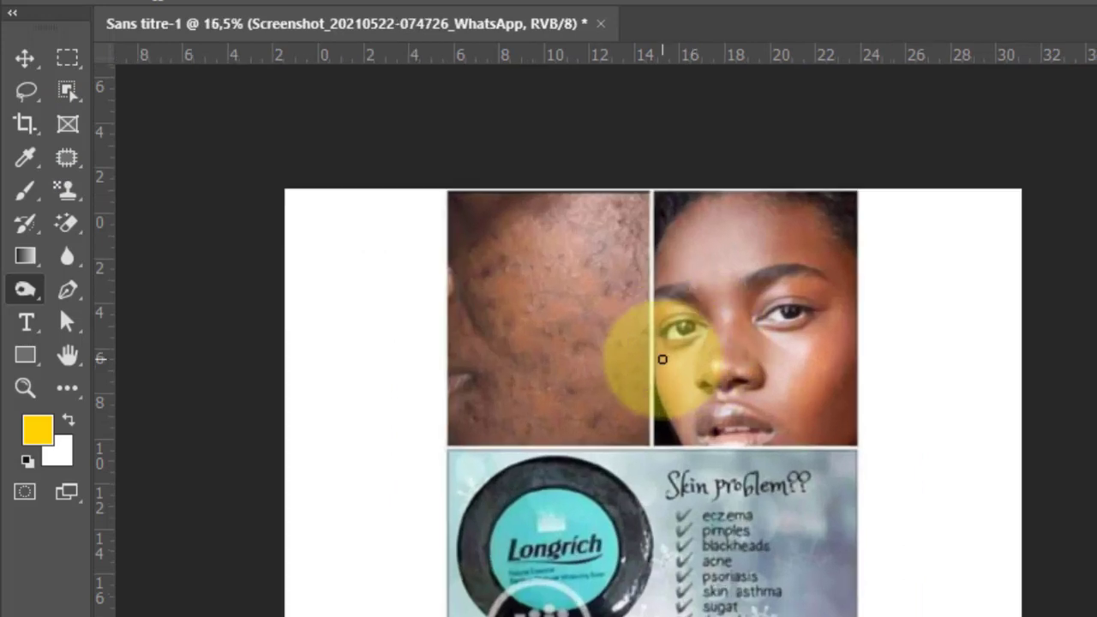
- Paint over the blemishes on the upper cheek of the left photo with short Spot Healing Brush strokes
click(76, 165)
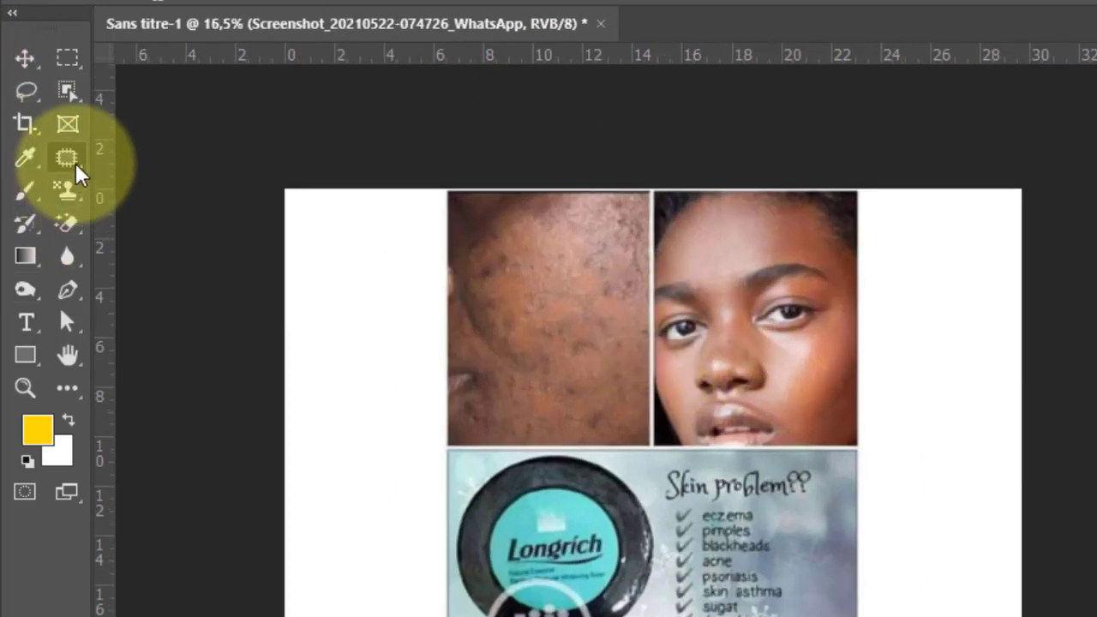
right_click(75, 163)
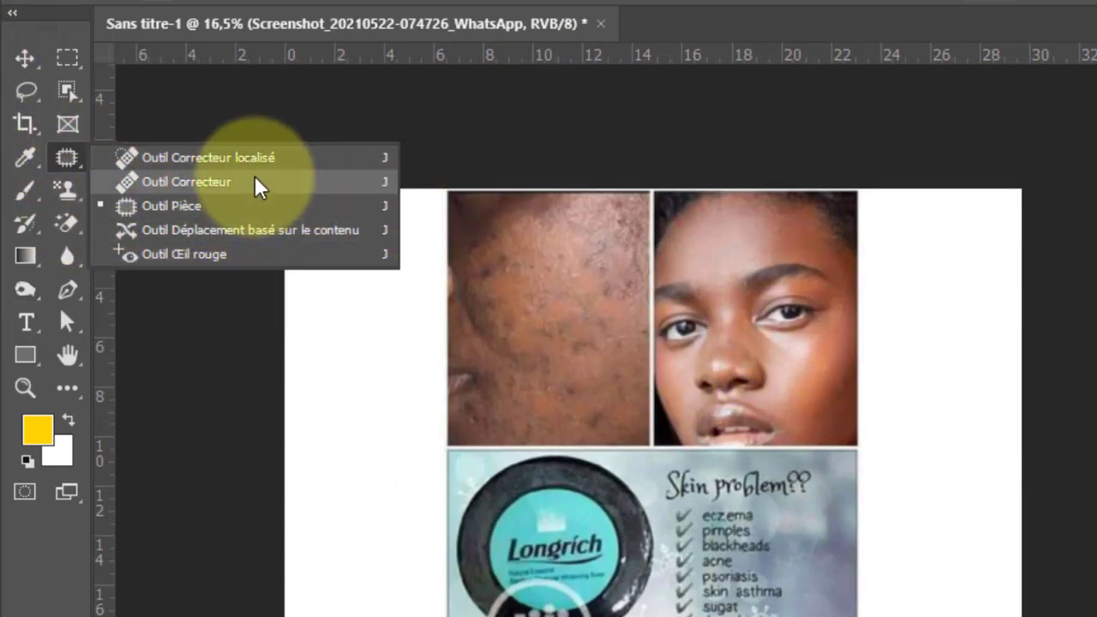
click(228, 156)
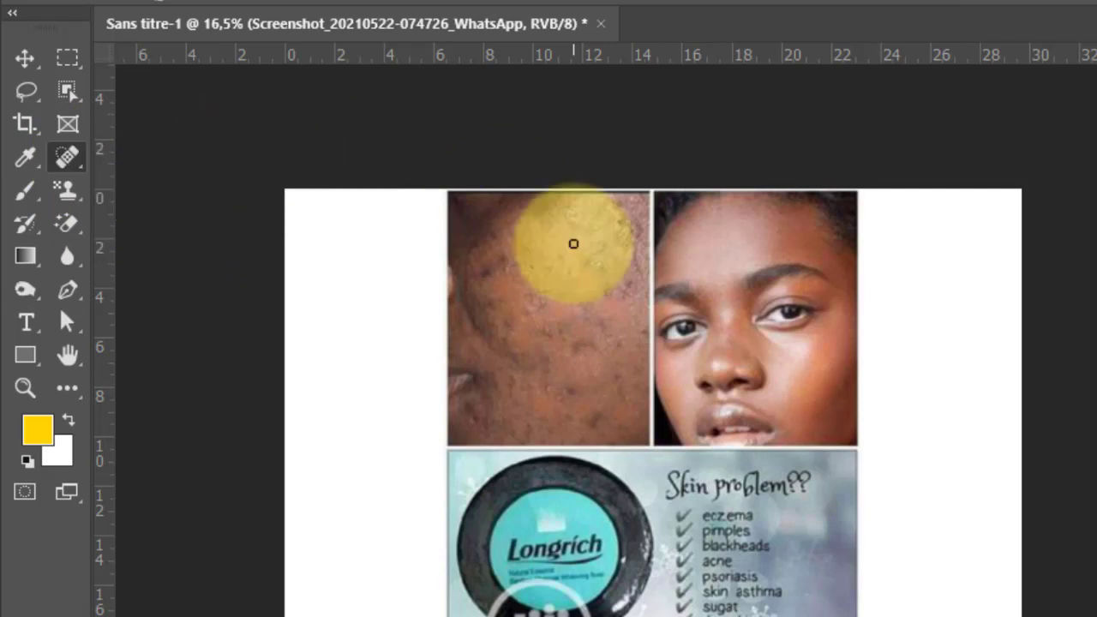
scroll(573, 244, up, 2)
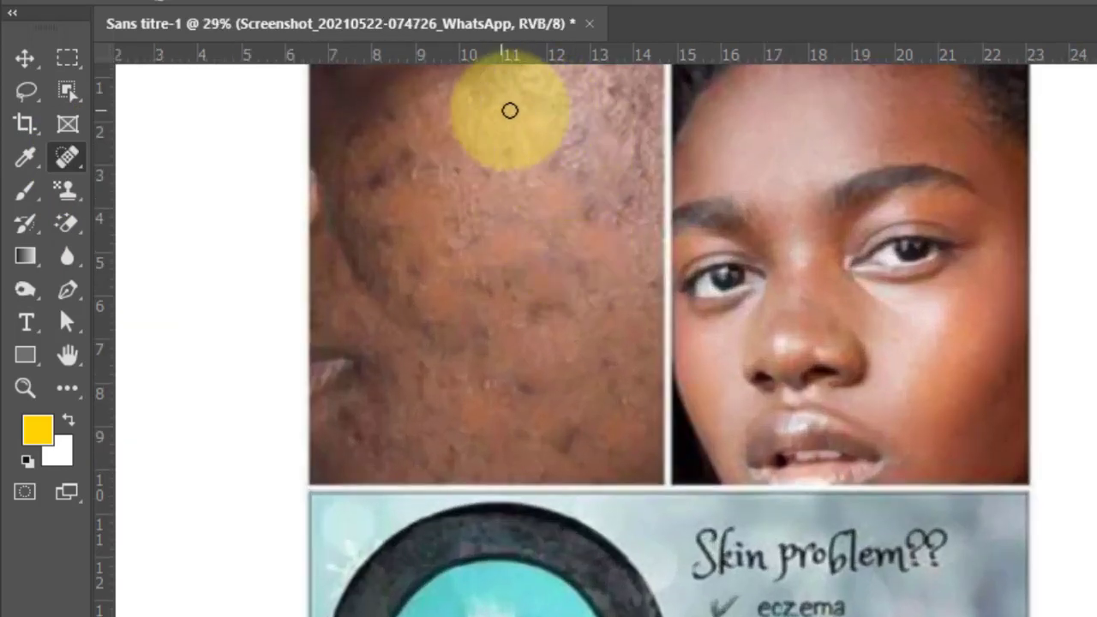
scroll(580, 154, down, 1)
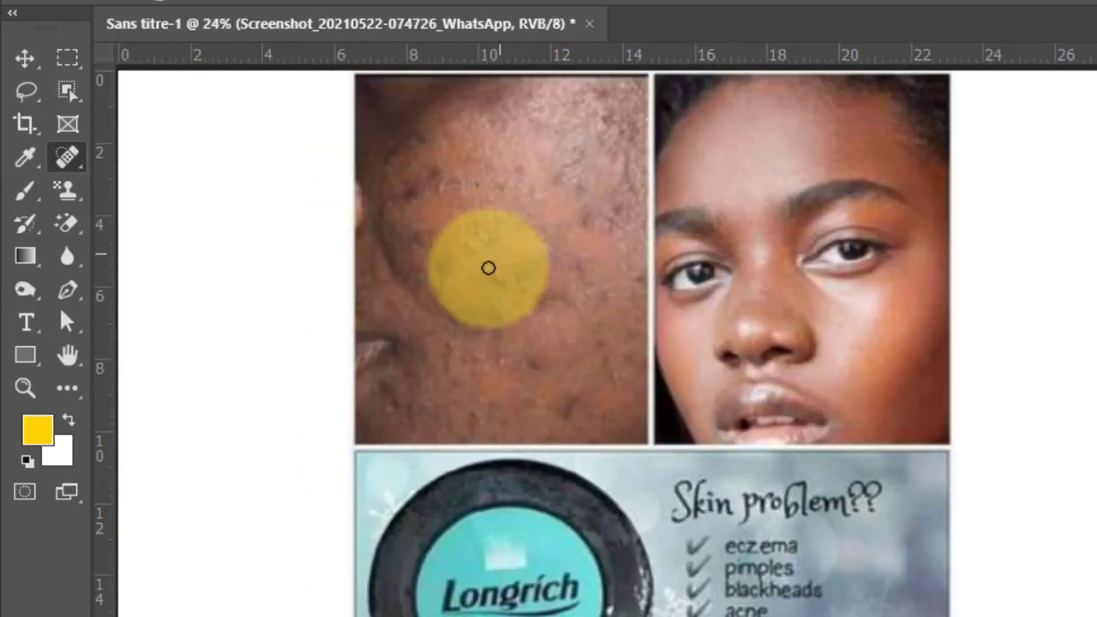
alt+click(448, 241)
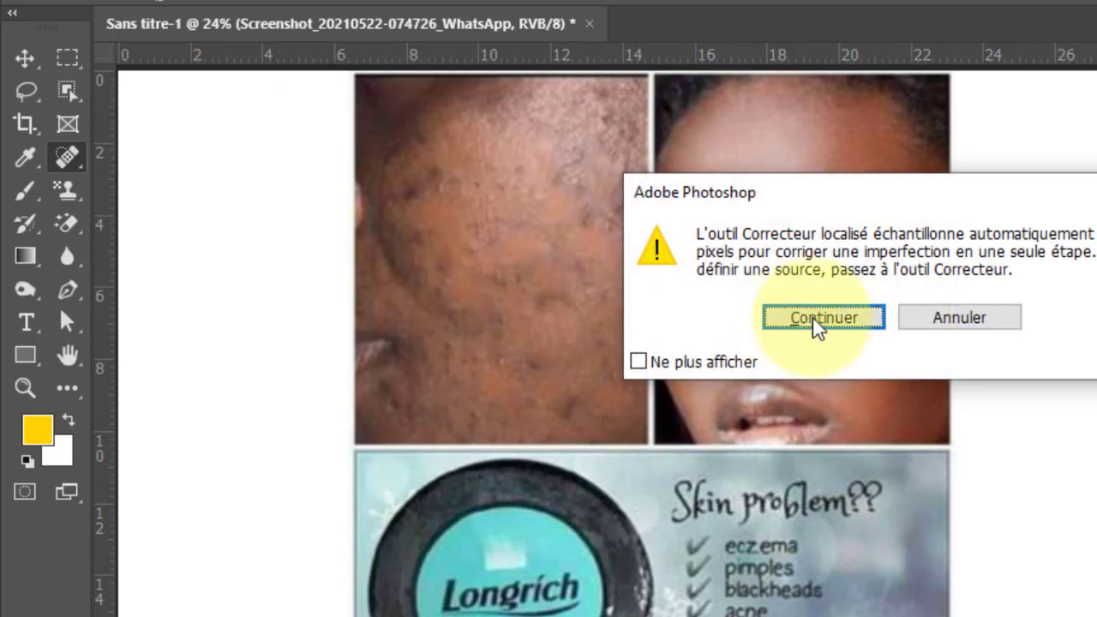
click(821, 317)
drag(500, 149, 517, 222)
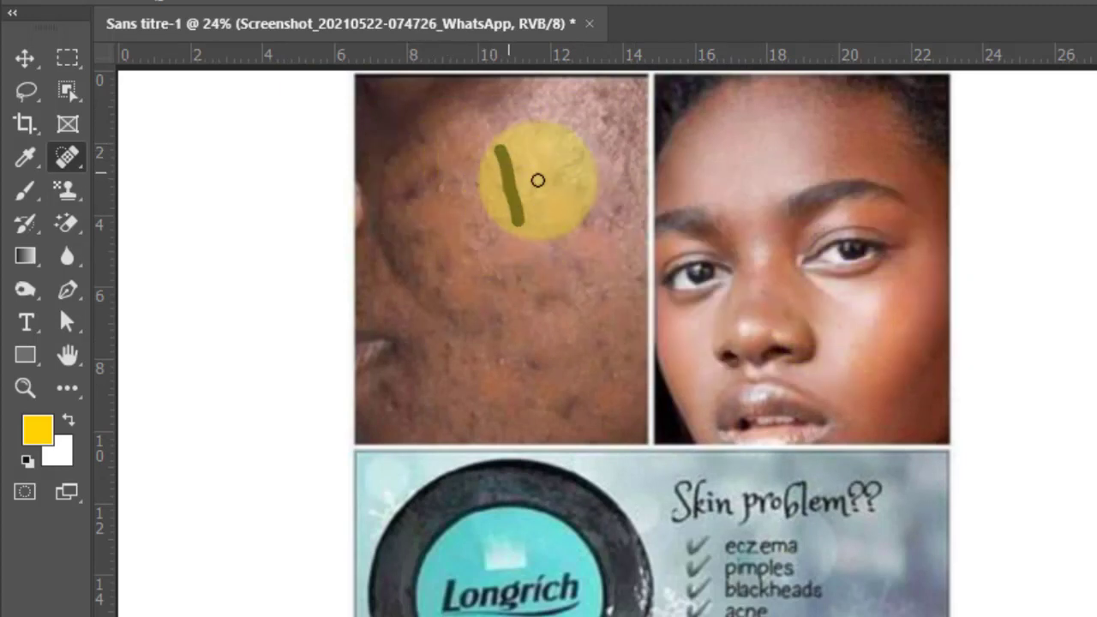
drag(564, 153, 594, 218)
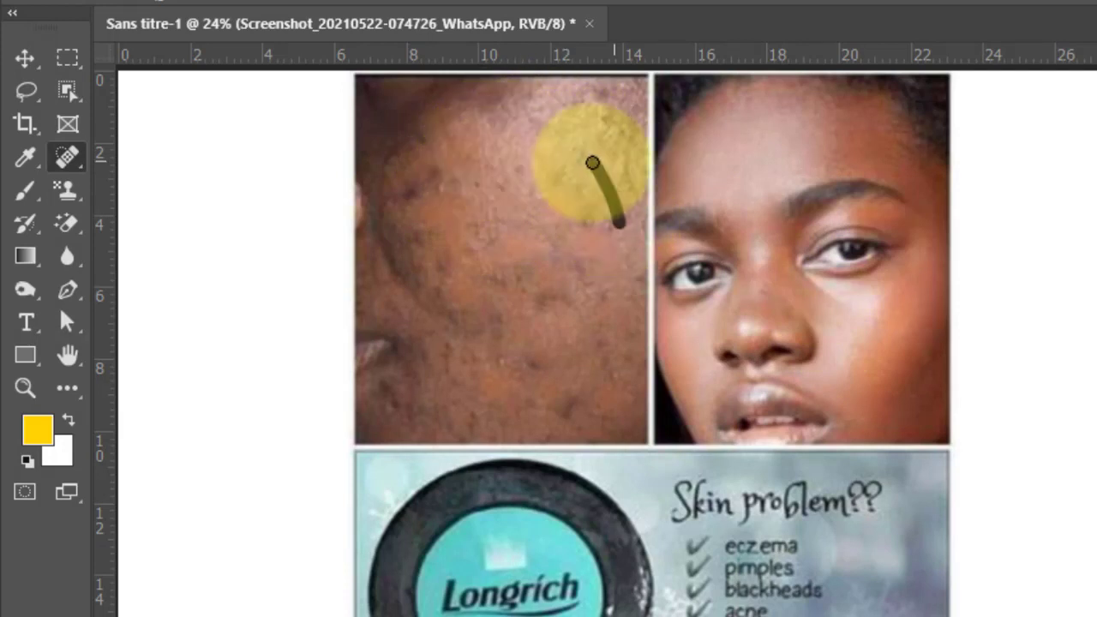
drag(487, 135, 610, 160)
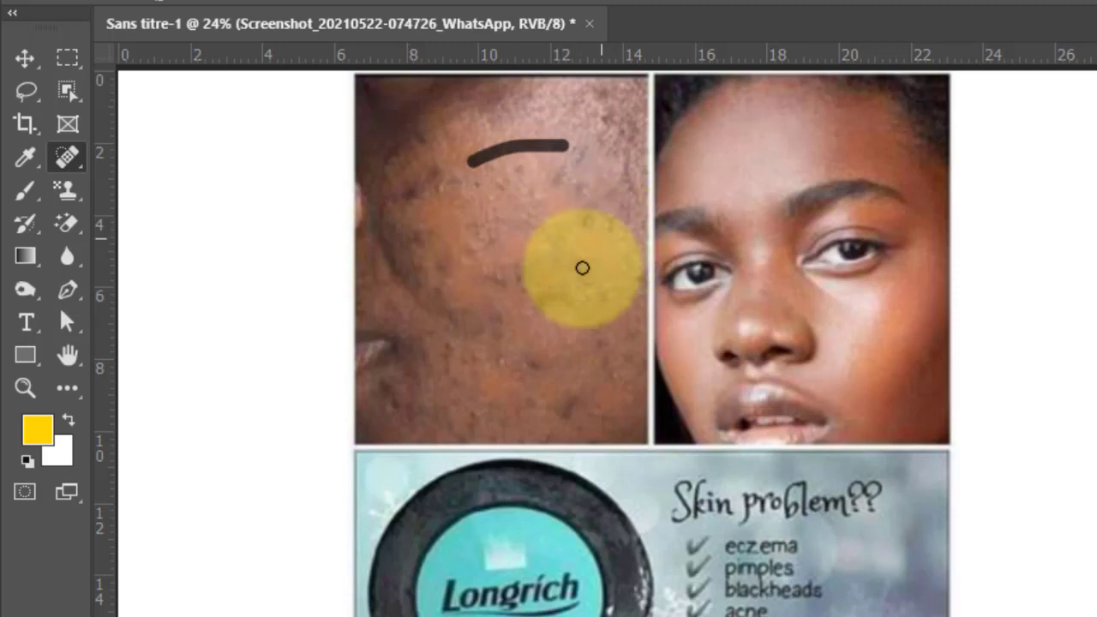
- Paint over the blemishes on the upper and lower-right cheek of the left photo with the Spot Healing Brush
drag(491, 221, 566, 183)
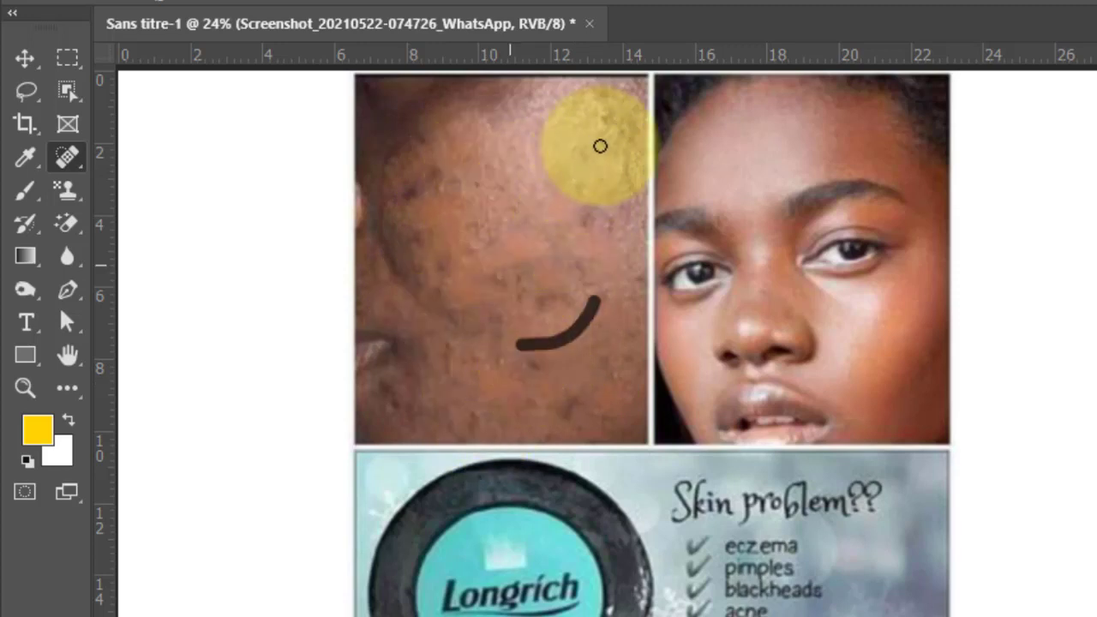
alt+click(558, 329)
click(822, 321)
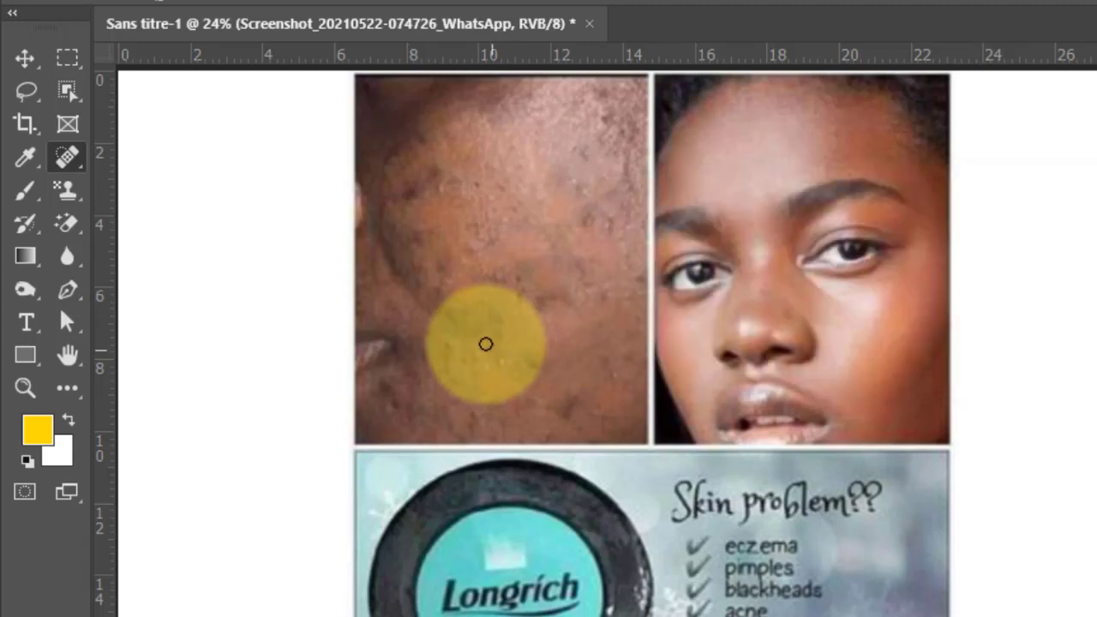
- Retouch the marks on the upper-right and central cheek of the left photo with the Healing Brush, sampling clearer skin nearby
right_click(70, 157)
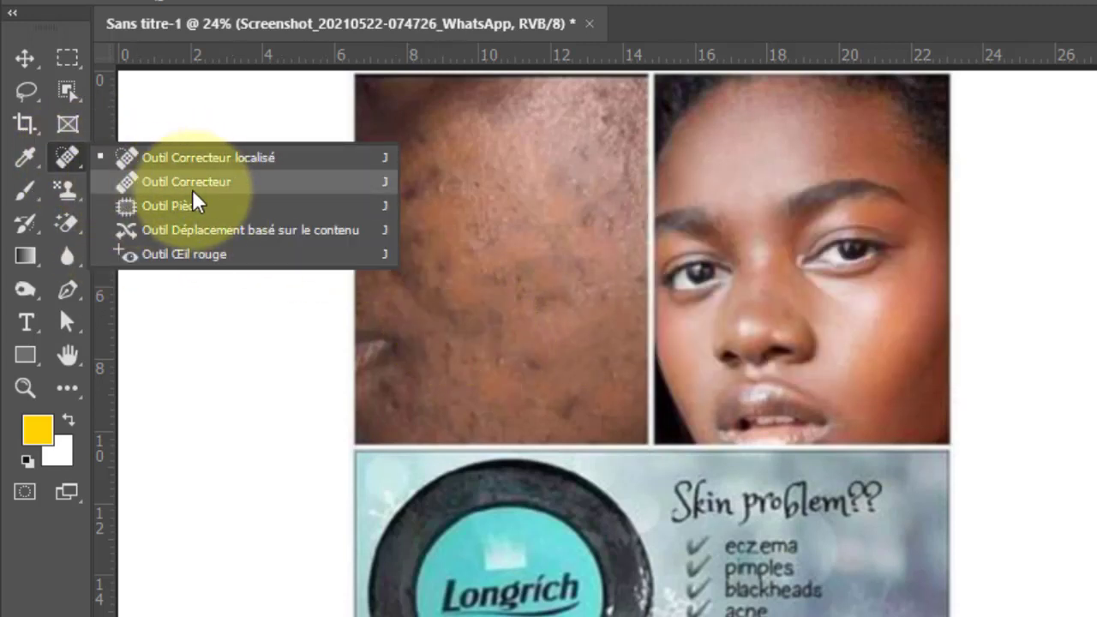
click(237, 179)
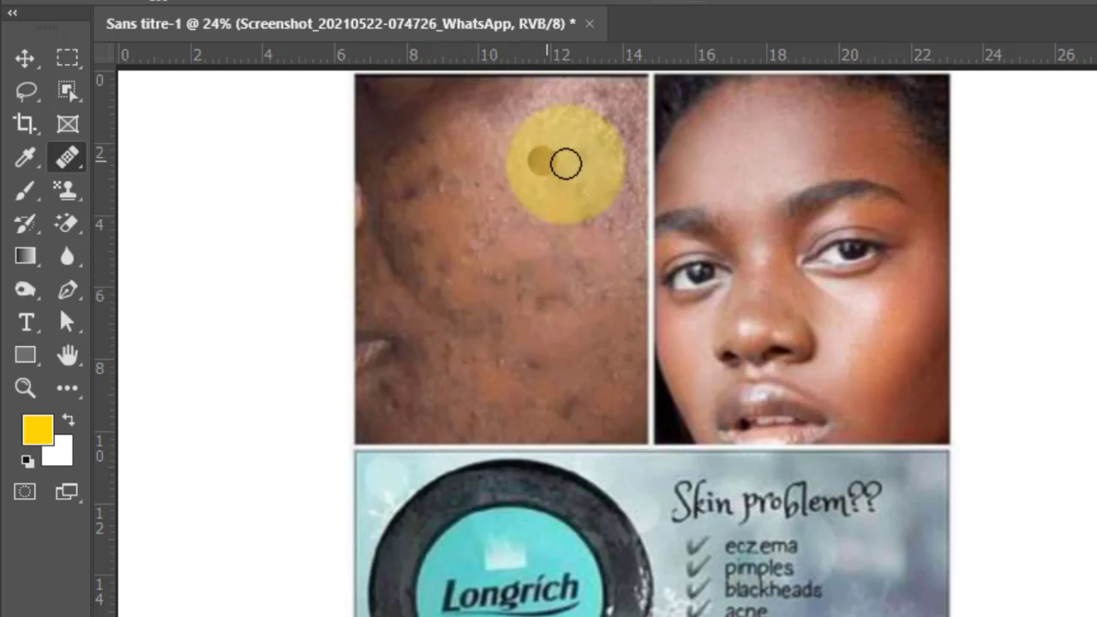
click(610, 265)
mouse_move(587, 235)
mouse_down()
mouse_move(624, 247)
mouse_move(602, 191)
mouse_up()
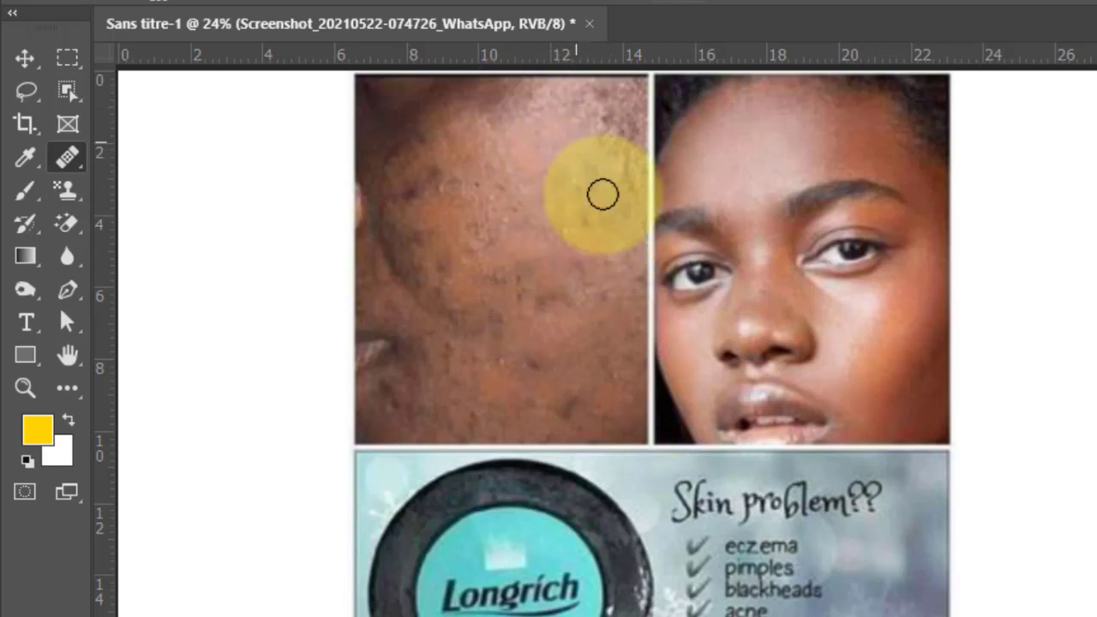
mouse_move(600, 137)
mouse_down()
mouse_move(623, 196)
mouse_move(607, 230)
mouse_move(565, 148)
mouse_move(592, 226)
mouse_up()
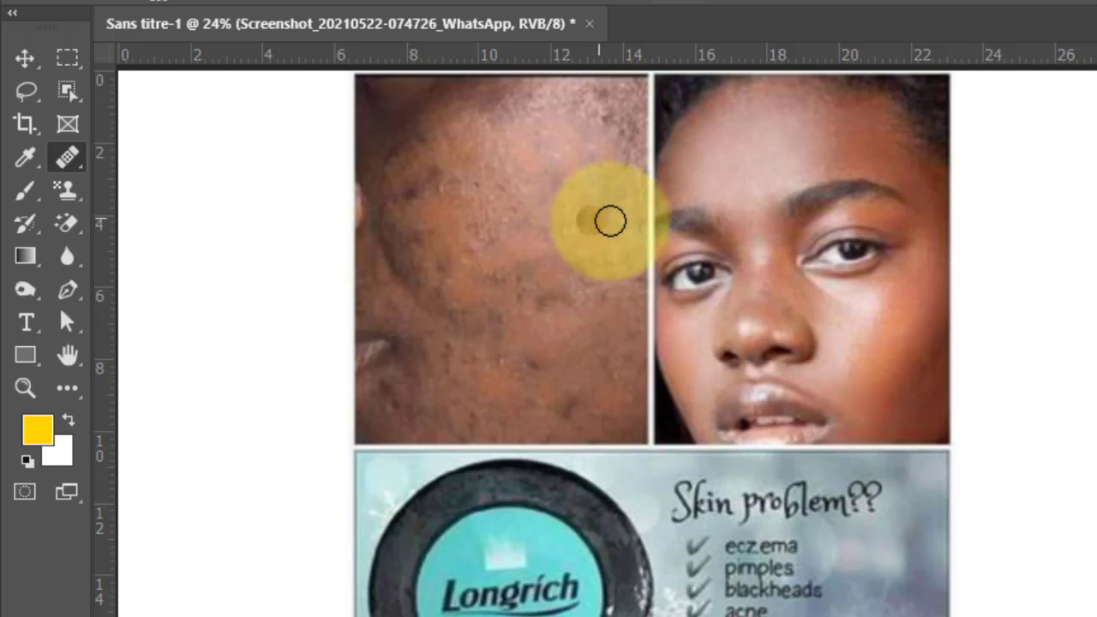
mouse_move(572, 232)
mouse_down()
mouse_move(589, 288)
mouse_move(594, 227)
mouse_move(535, 341)
mouse_up()
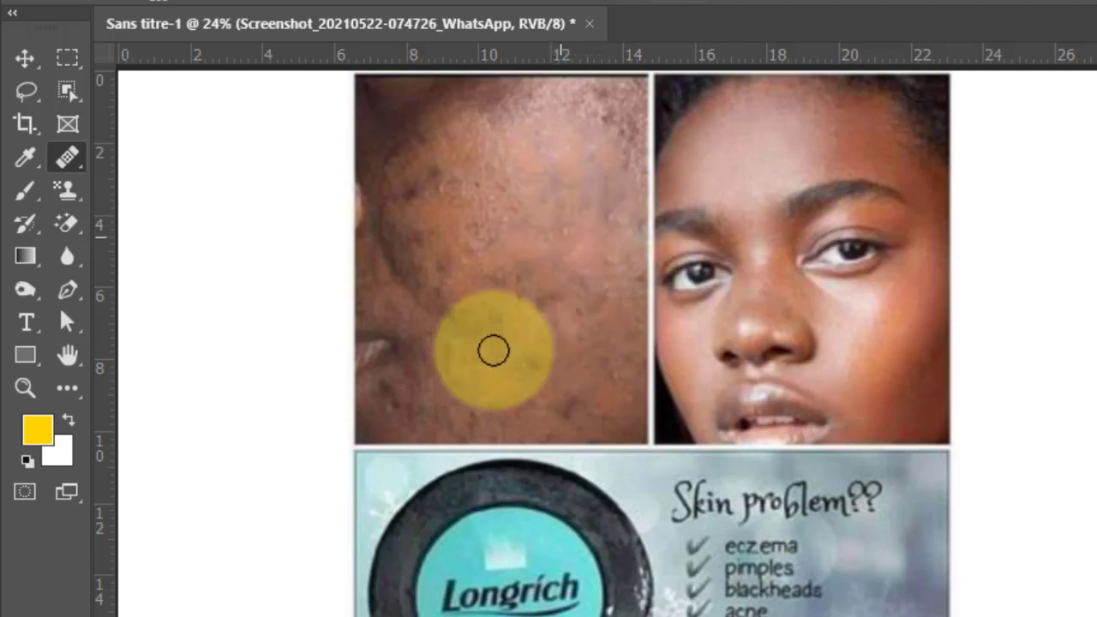
mouse_move(507, 198)
mouse_down()
mouse_move(517, 271)
mouse_move(522, 164)
mouse_move(543, 246)
mouse_move(565, 272)
mouse_move(556, 189)
mouse_move(601, 299)
mouse_move(593, 241)
mouse_move(560, 189)
mouse_move(548, 291)
mouse_move(485, 150)
mouse_move(541, 279)
mouse_move(502, 221)
mouse_move(513, 248)
mouse_move(608, 378)
mouse_move(584, 193)
mouse_move(613, 257)
mouse_move(627, 148)
mouse_move(615, 198)
mouse_up()
scroll(615, 198, down, 3)
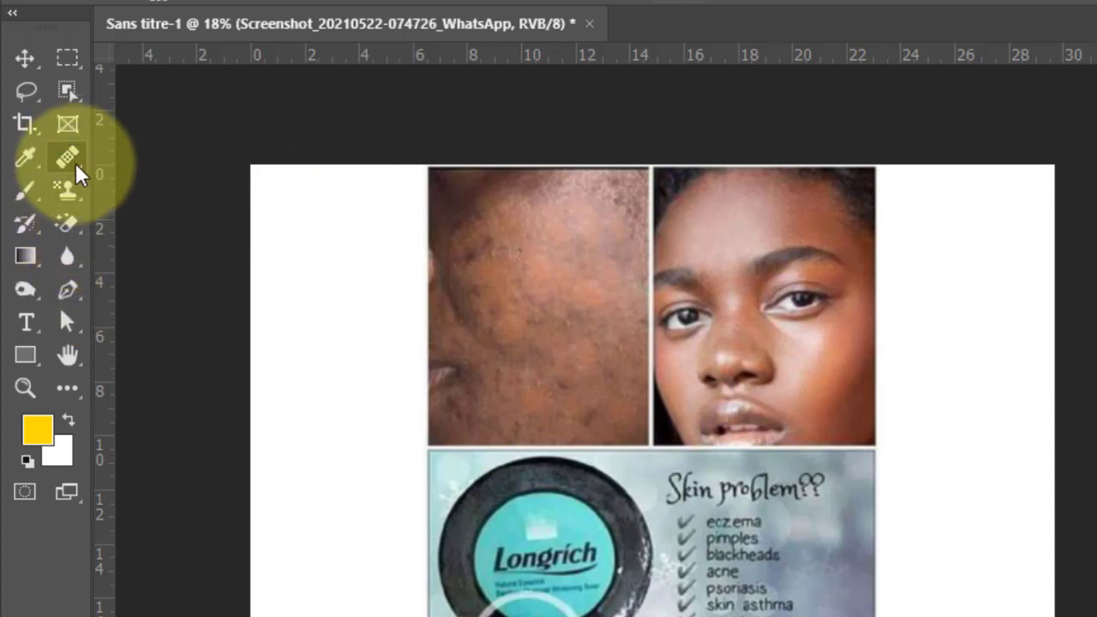
- Try to cover the upper-right cheek of the left photo with skin cloned from its left side using the Clone Stamp, and undo the strokes
click(75, 163)
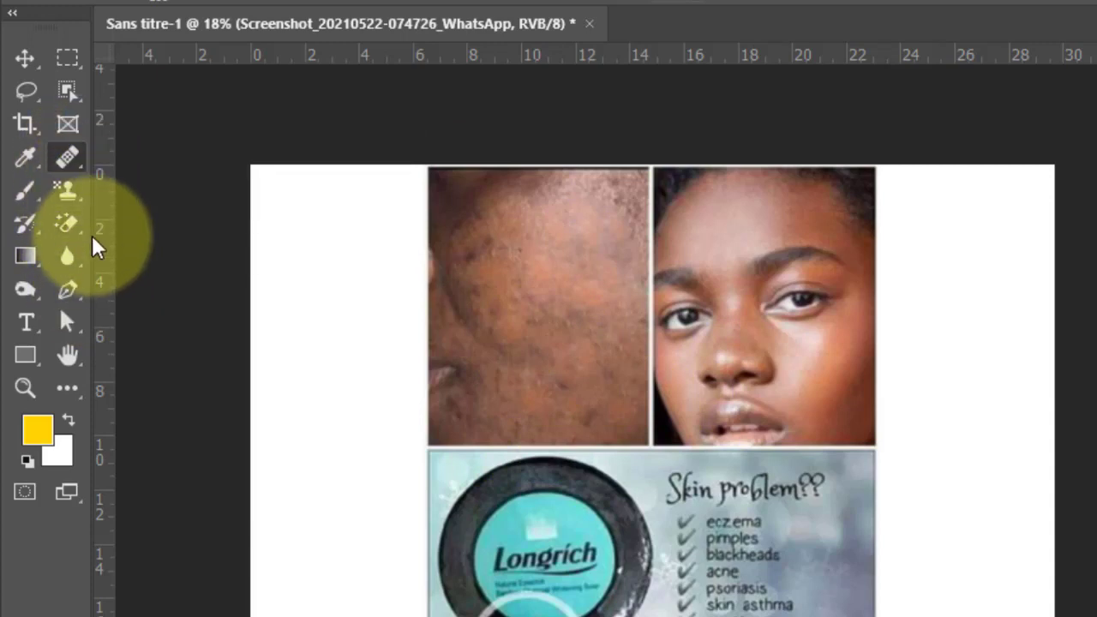
click(81, 203)
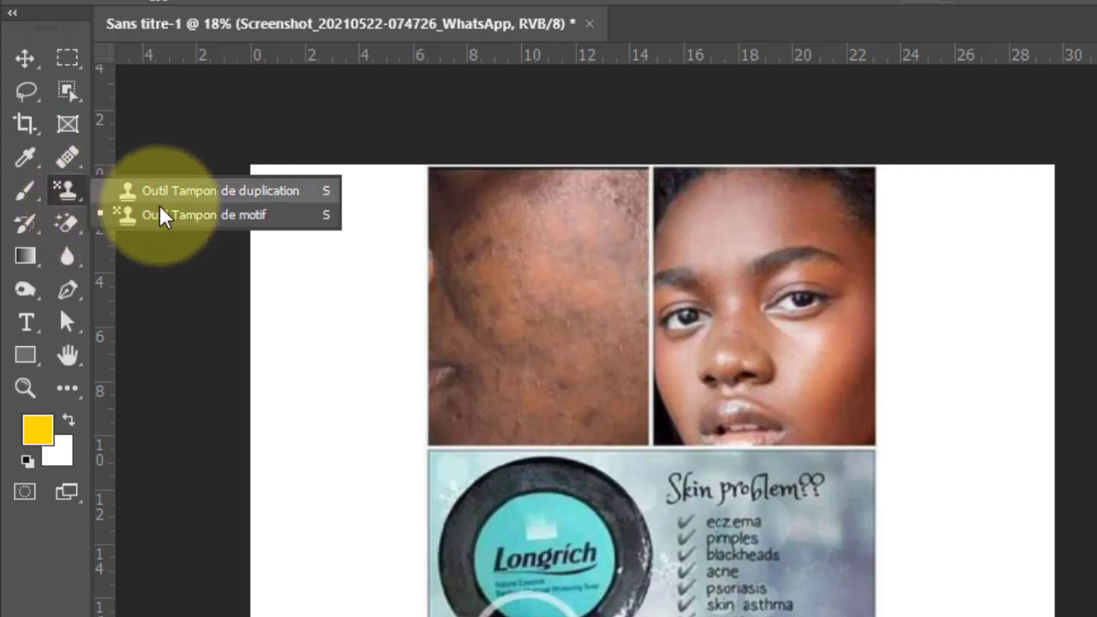
click(228, 196)
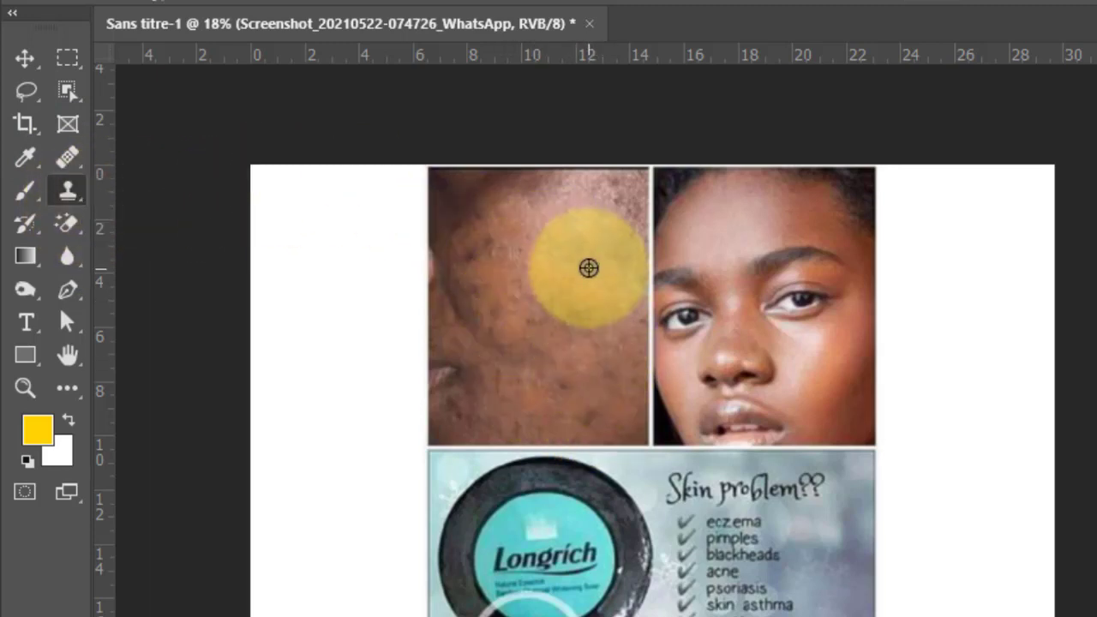
scroll(588, 265, up, 3)
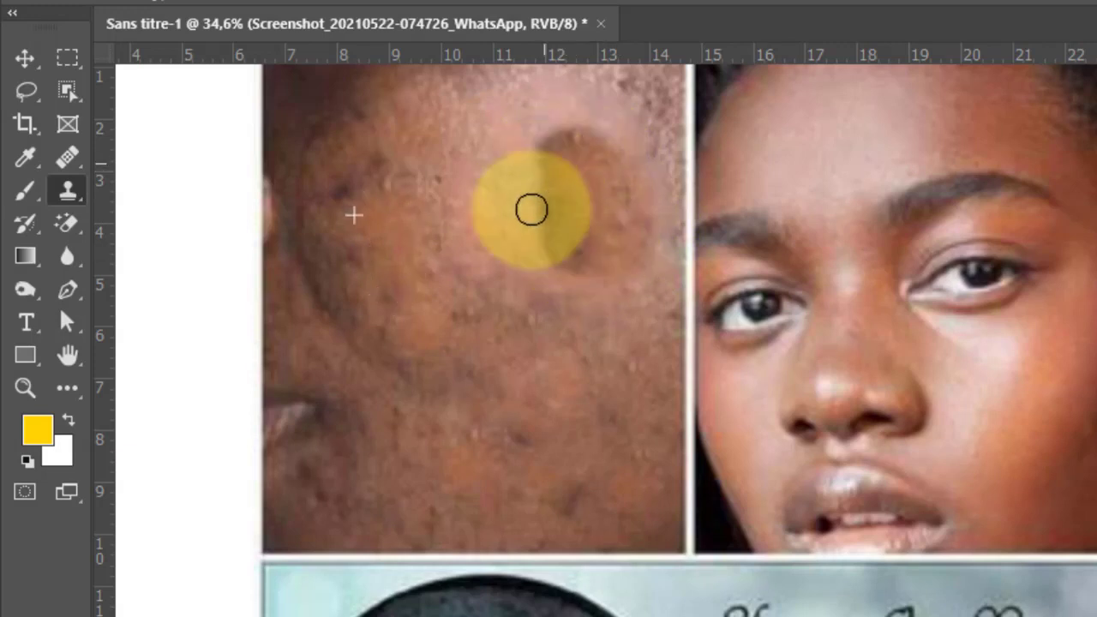
mouse_move(604, 200)
mouse_down()
mouse_move(531, 132)
mouse_move(518, 224)
mouse_up()
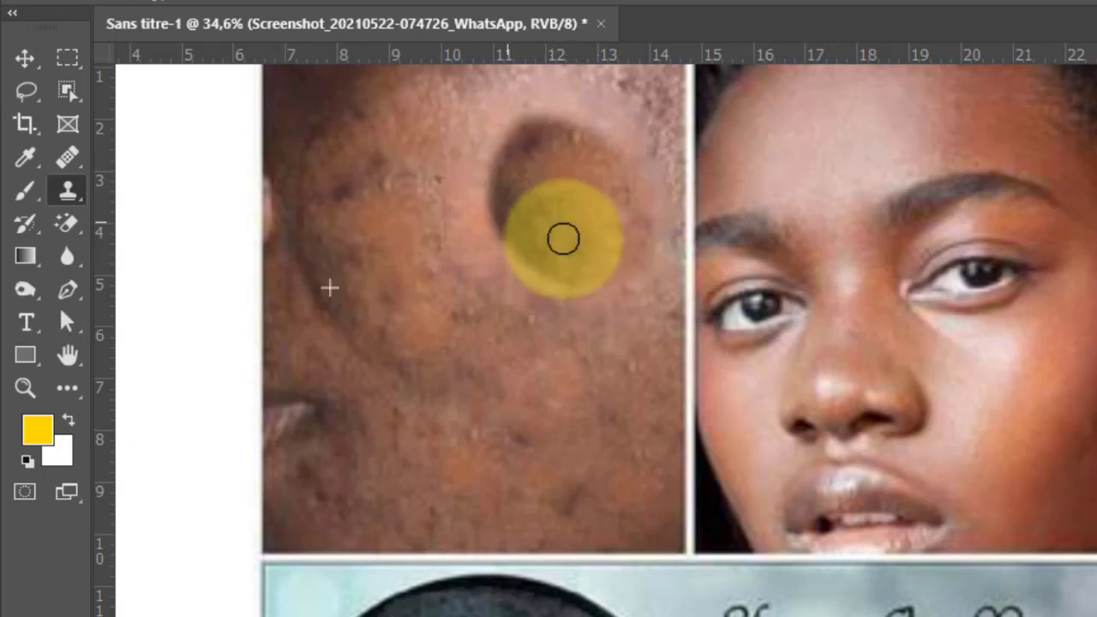
mouse_move(626, 270)
mouse_down()
mouse_move(623, 155)
mouse_move(573, 130)
mouse_up()
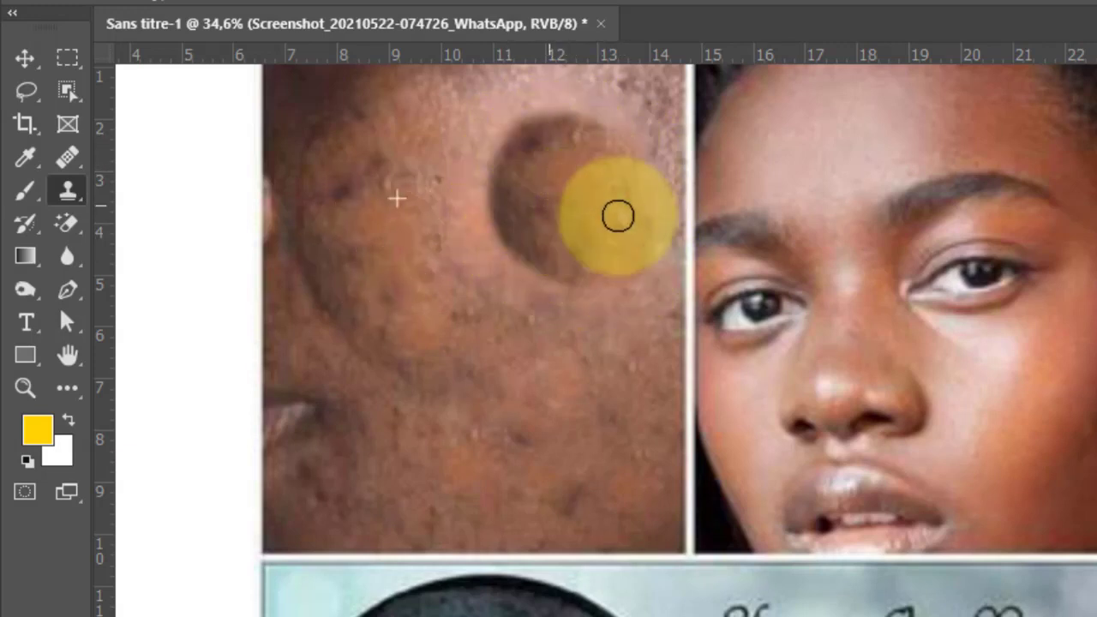
mouse_move(574, 227)
mouse_down()
mouse_move(509, 265)
mouse_move(536, 265)
mouse_move(558, 323)
mouse_move(530, 233)
mouse_move(583, 284)
mouse_up()
scroll(600, 284, down, 2)
scroll(617, 283, down, 1)
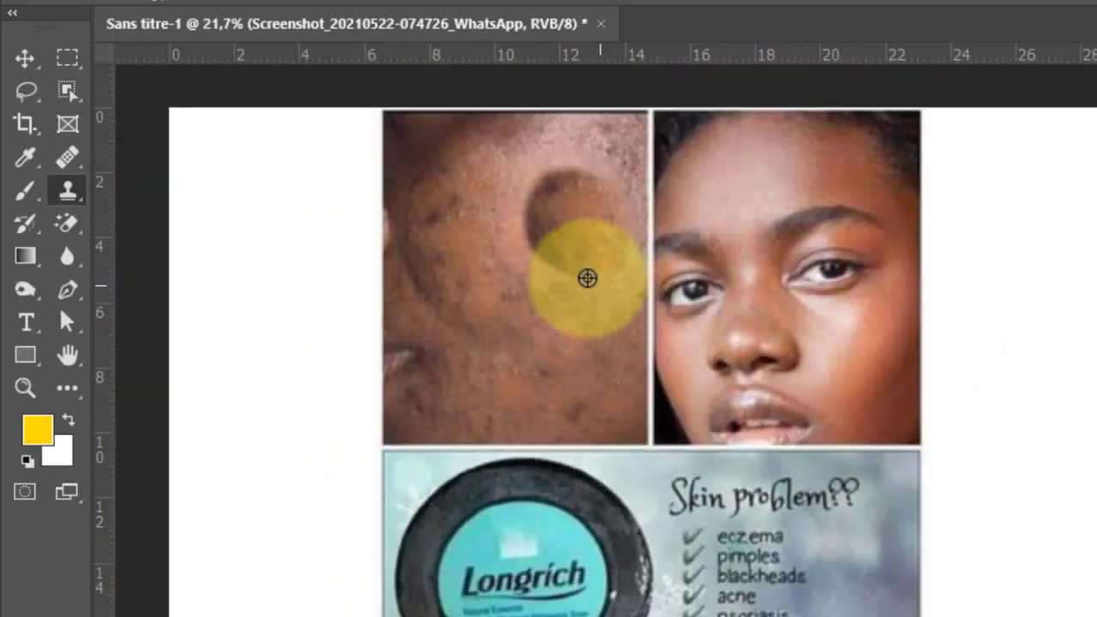
scroll(588, 276, up, 1)
scroll(591, 274, down, 2)
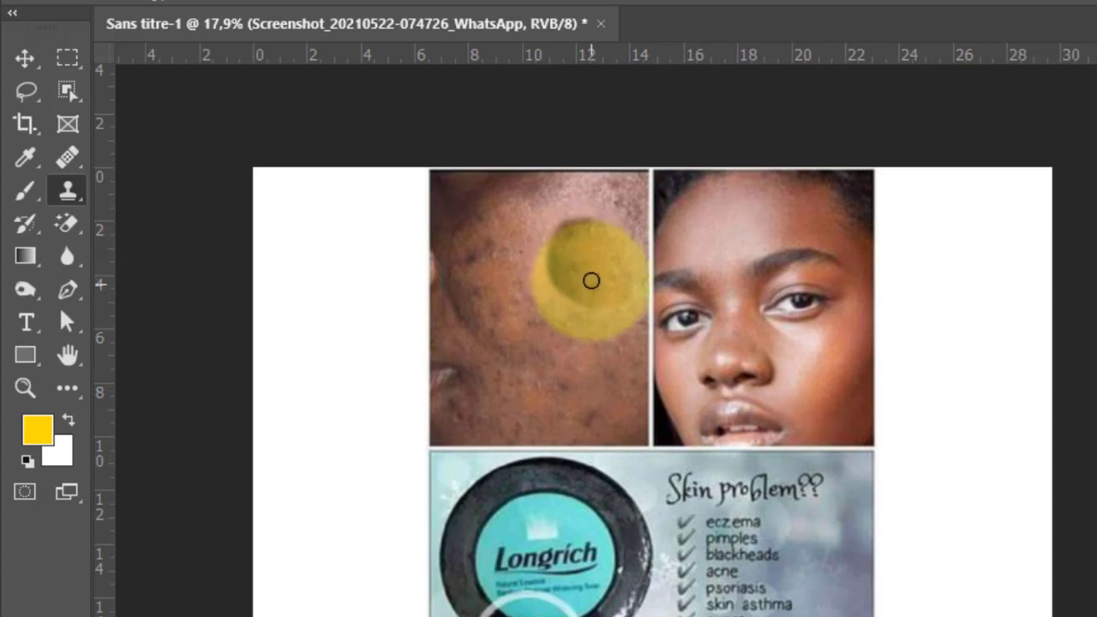
drag(592, 280, 605, 319)
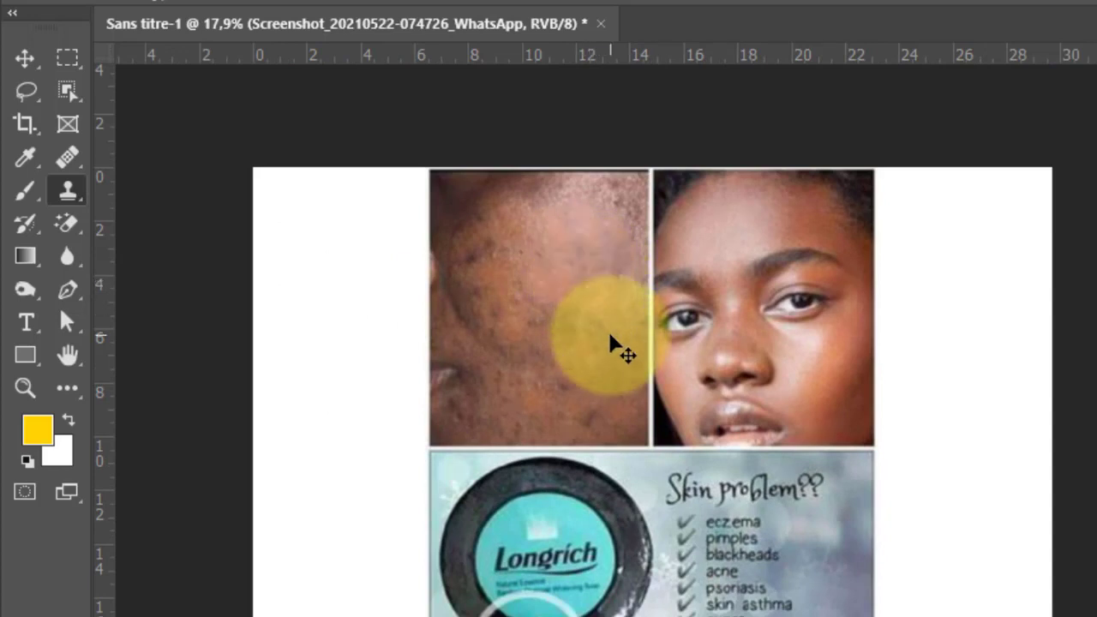
click(23, 57)
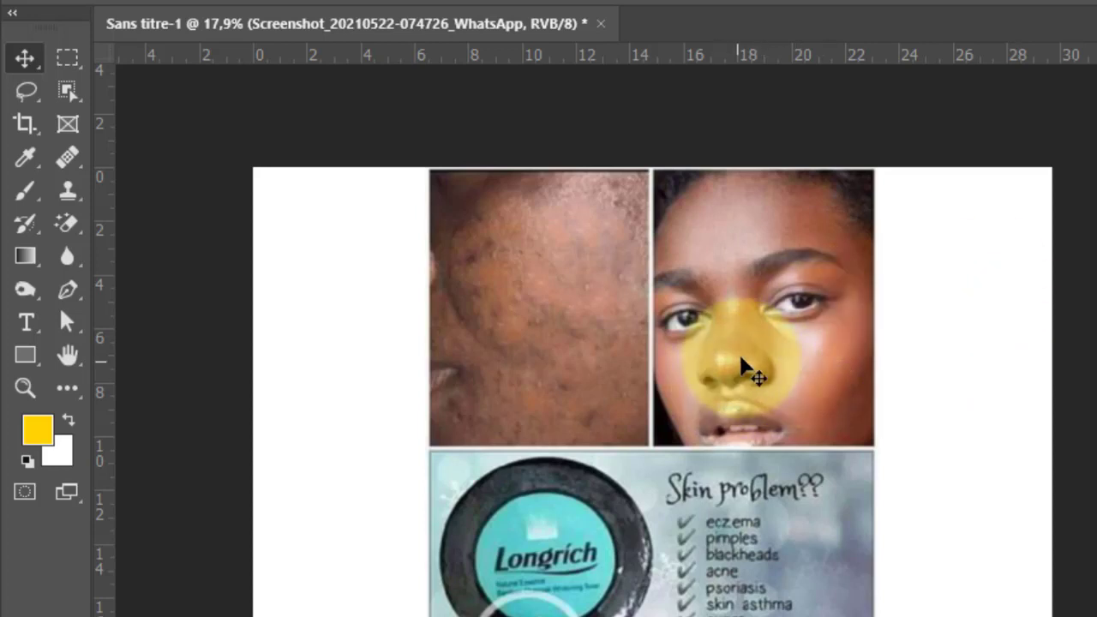